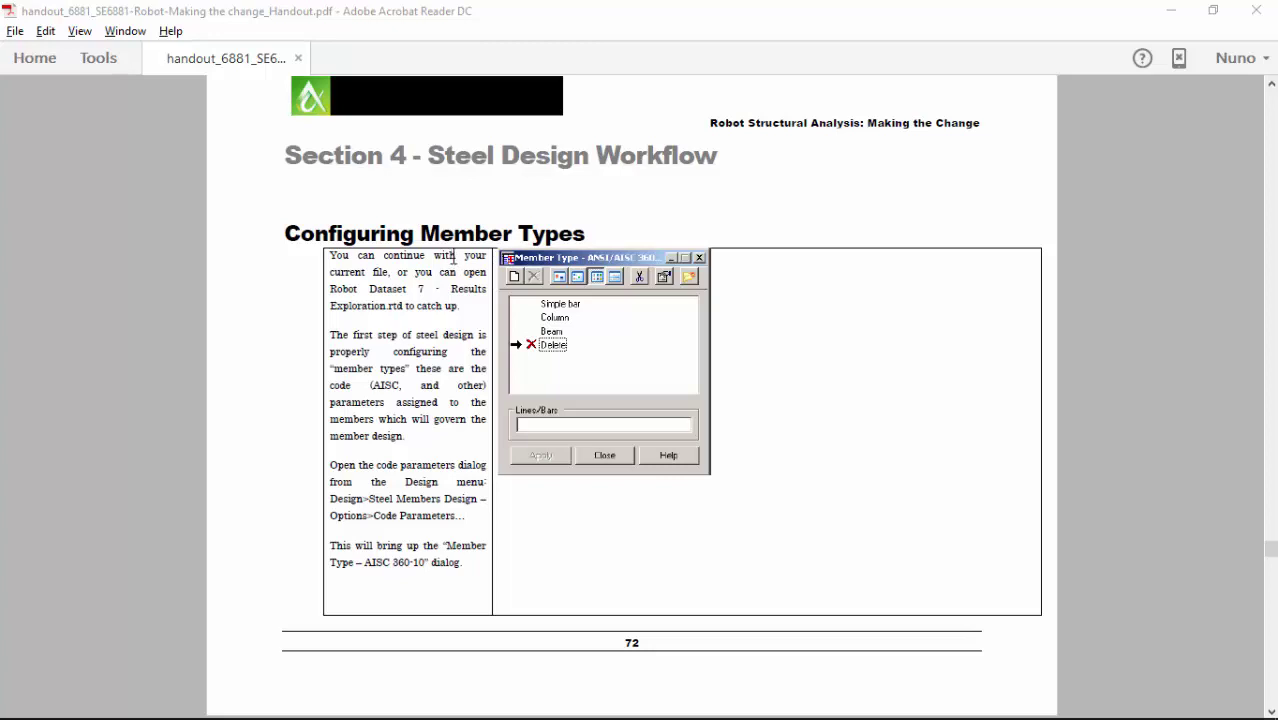
Step: Switch from the Acrobat handout page to the Robot structural model window
key(alt+Tab)
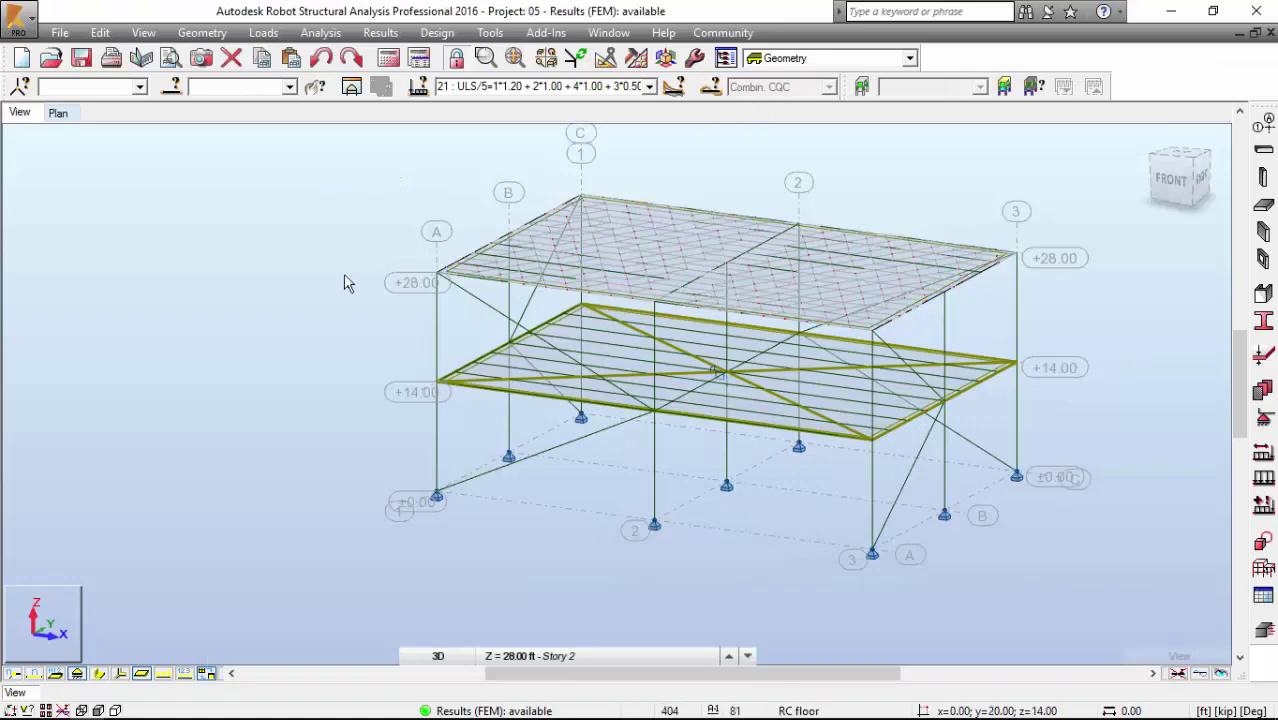
Step: Expand the Steel Design group in the workspace layout list
click(845, 60)
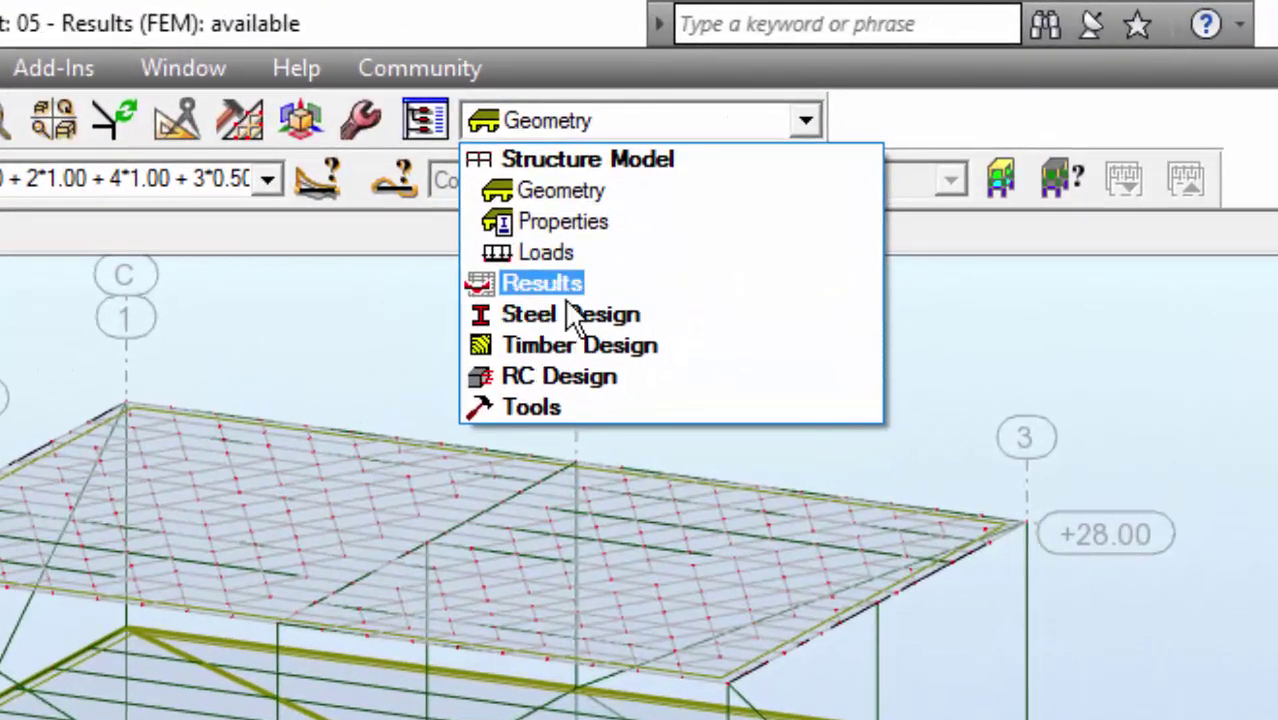
click(623, 275)
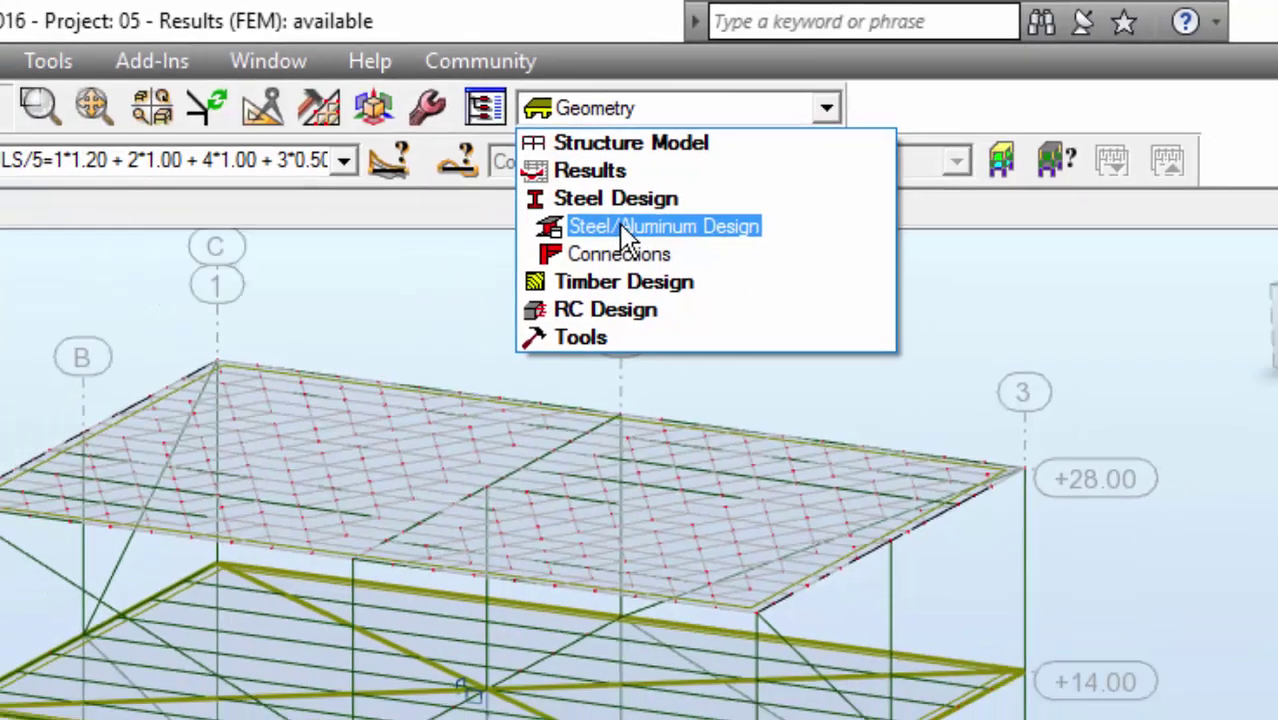
Step: Load the Steel/Aluminum Design layout, maximize and pan the 3D view, and bring up the Design menu
click(576, 253)
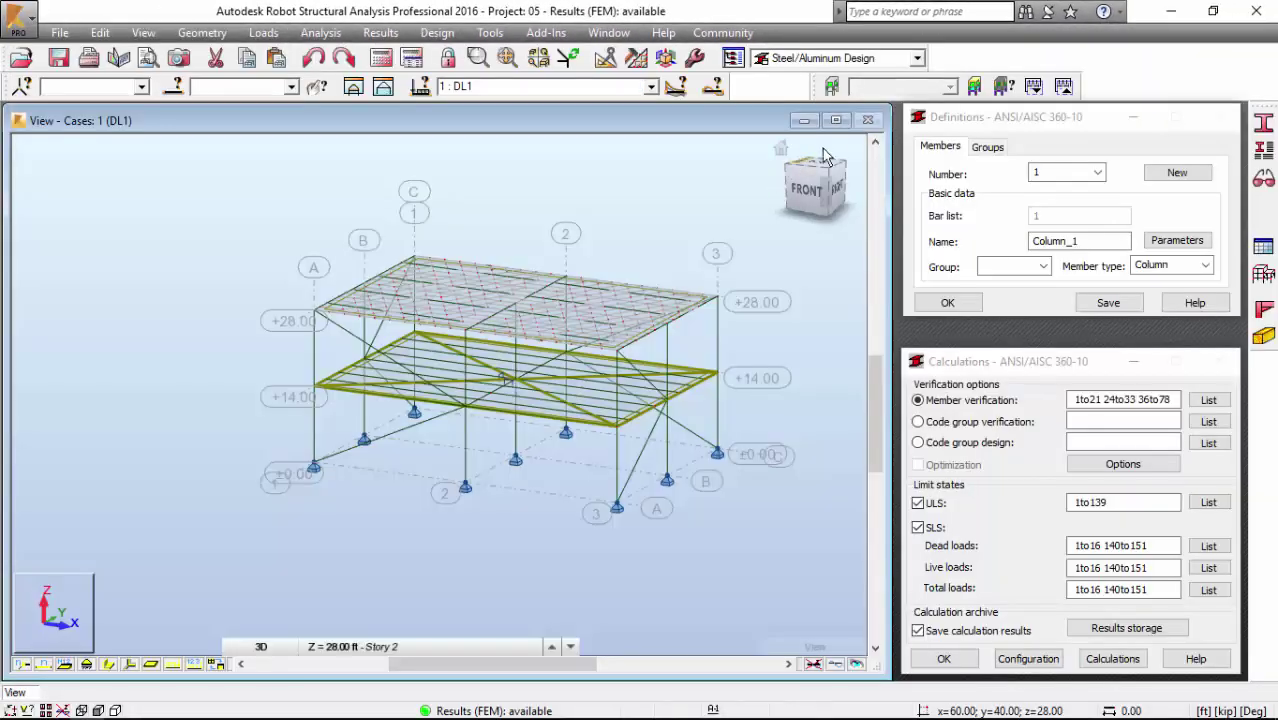
click(836, 120)
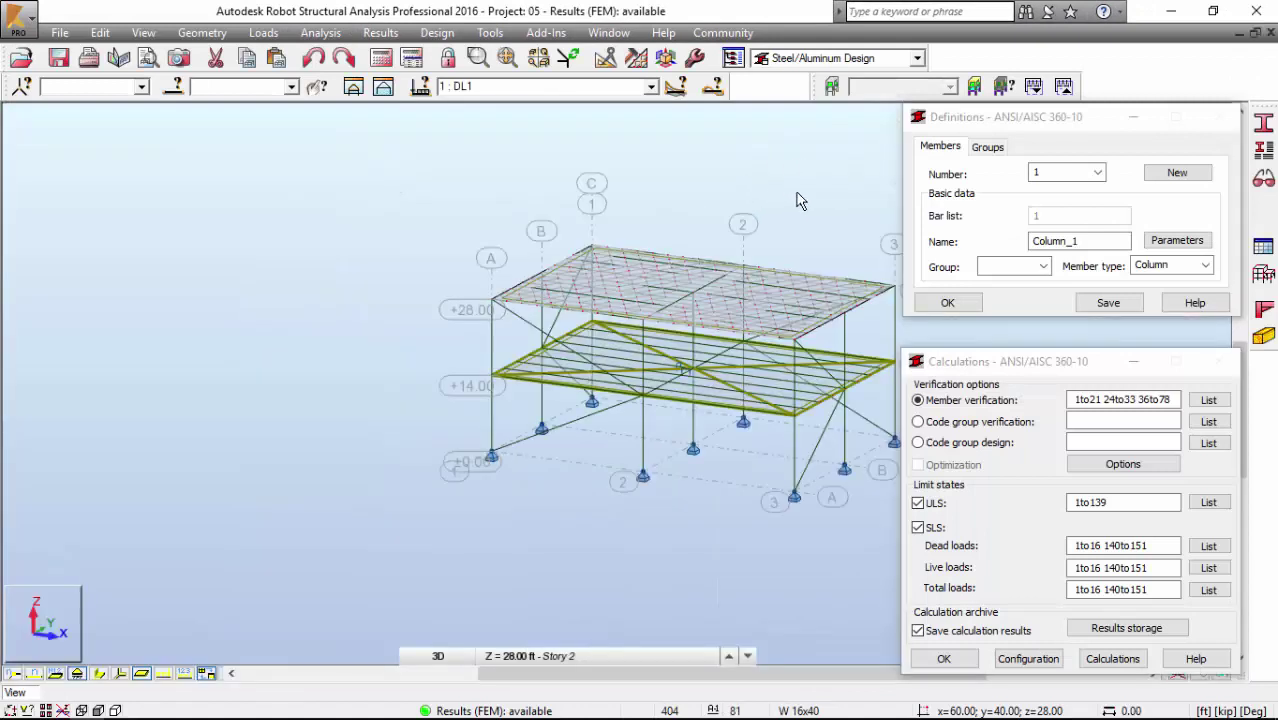
middle_drag(800, 200, 688, 193)
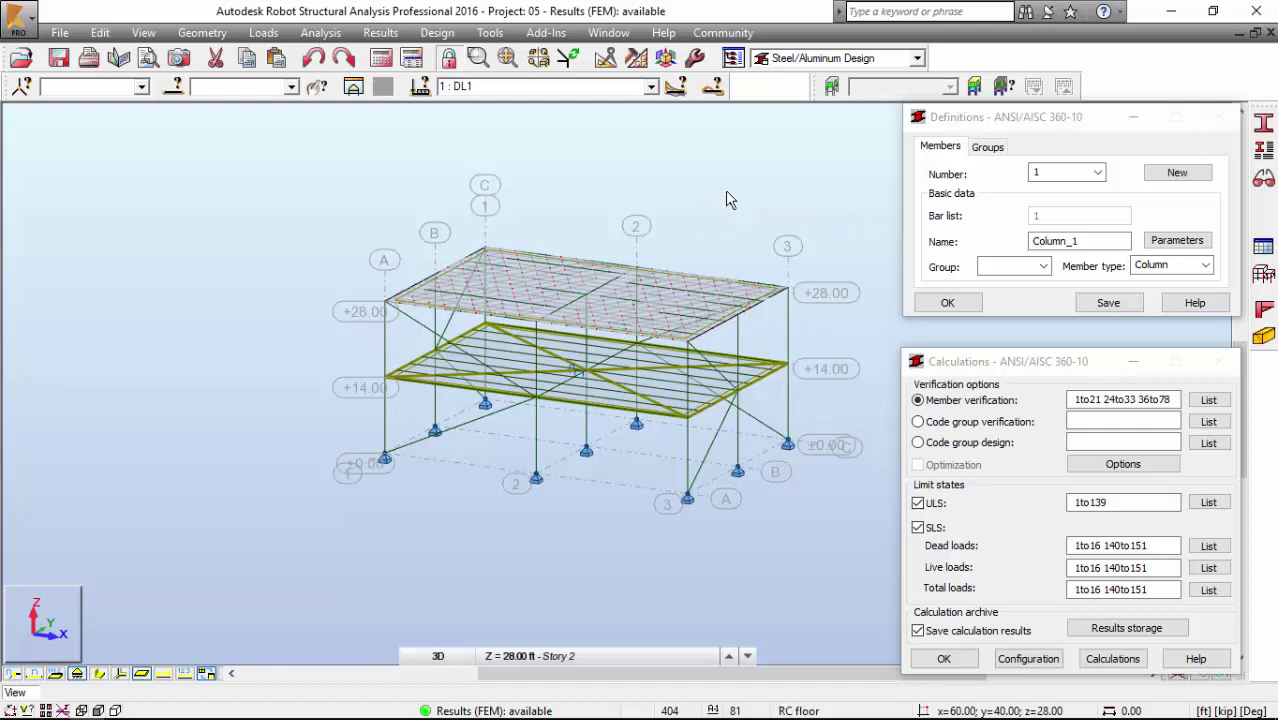
click(437, 32)
mouse_move(480, 75)
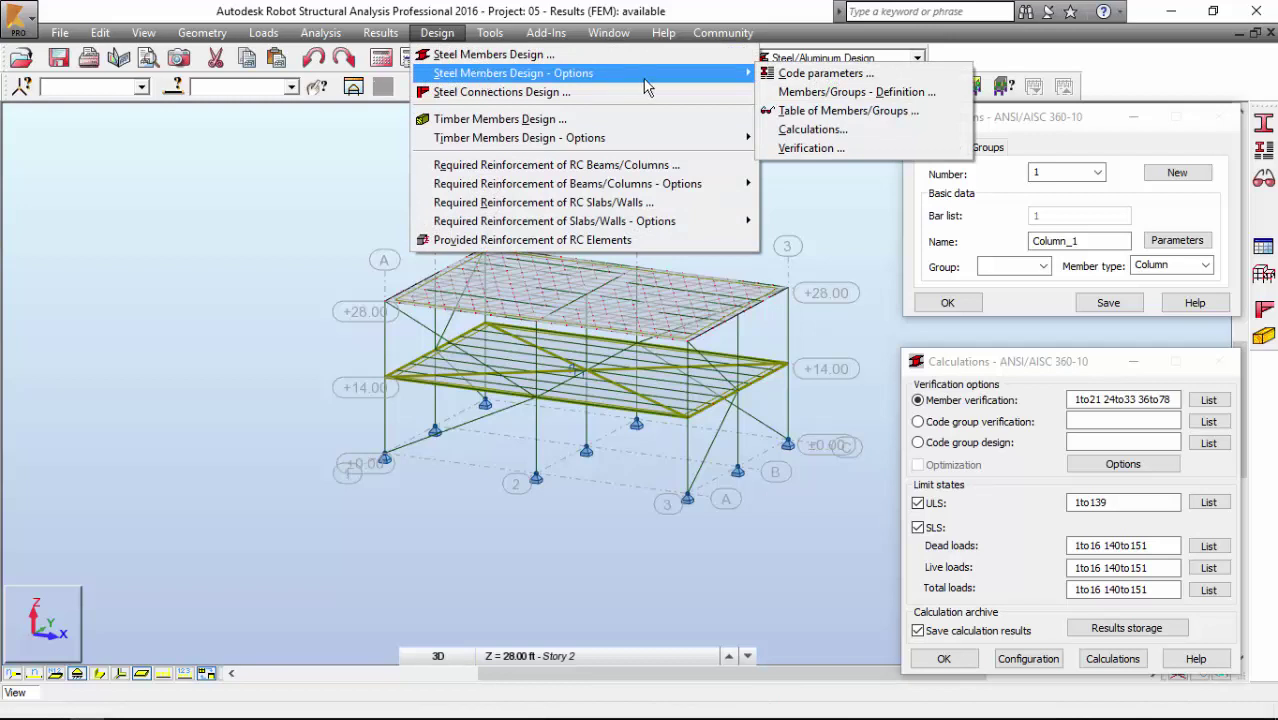
Step: Open the Member Type dialog via Code parameters, set it aside, and minimize Definitions and Calculations
click(826, 73)
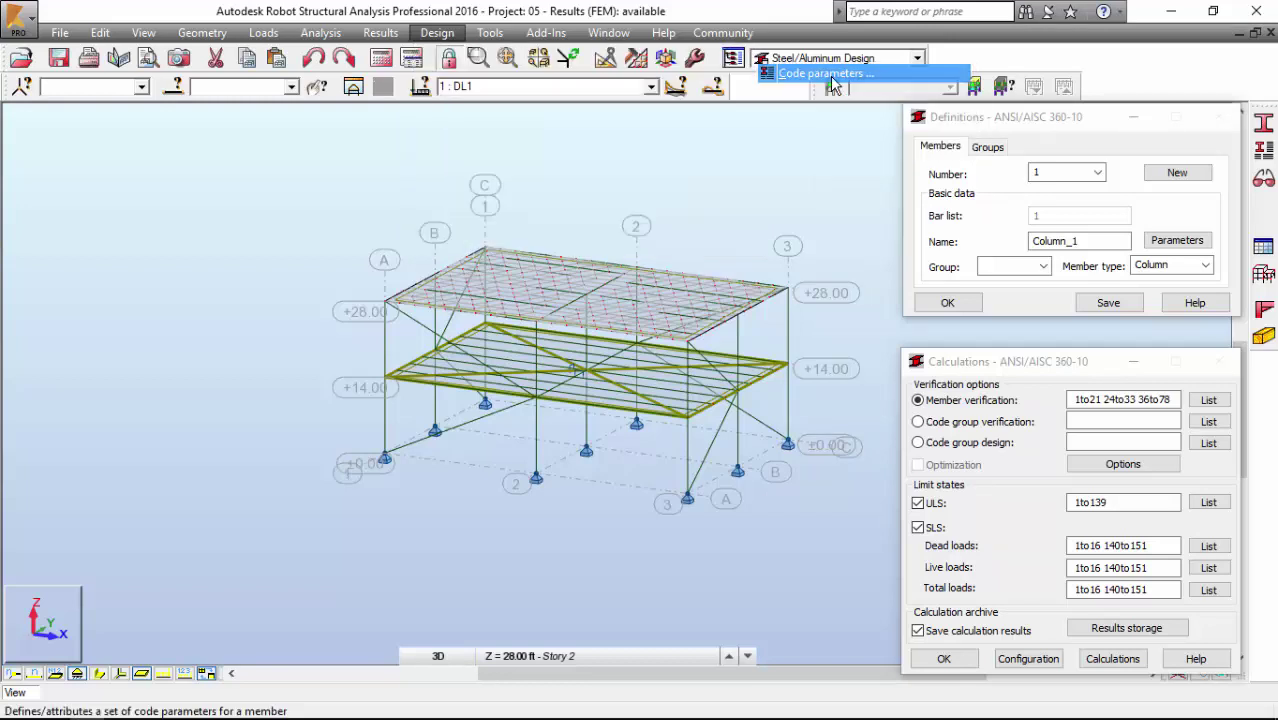
drag(1052, 124, 185, 134)
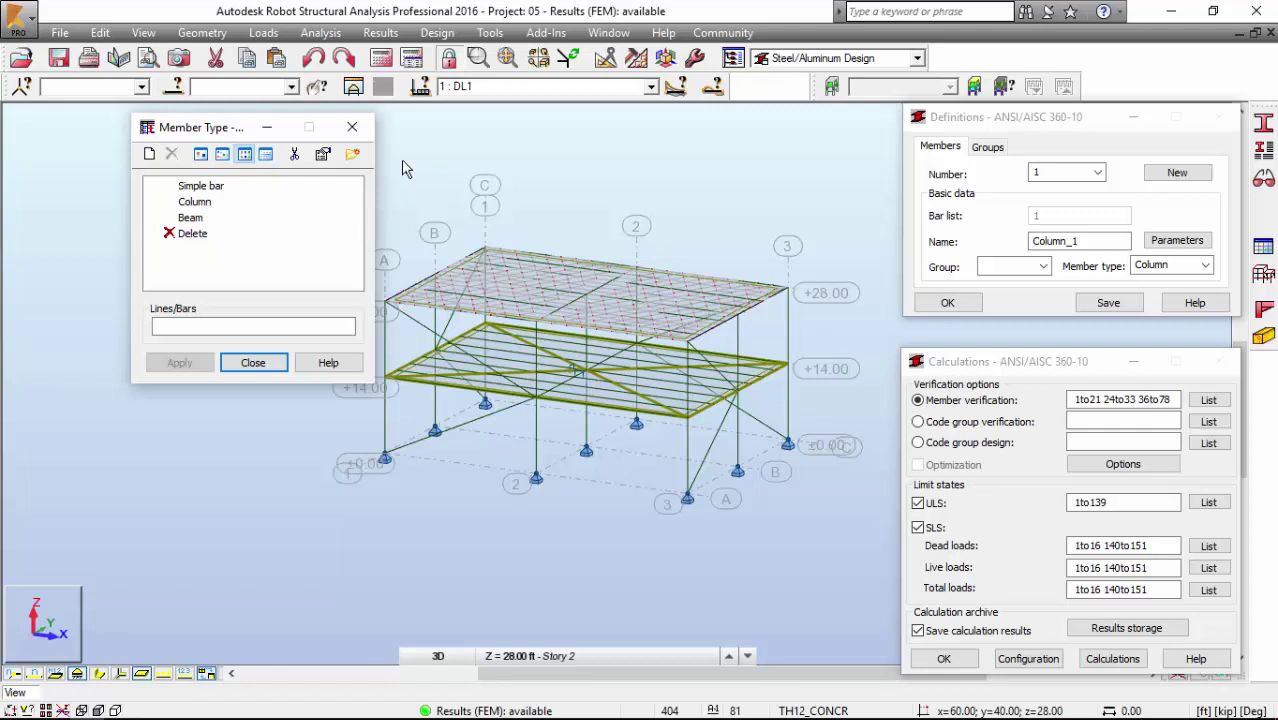
middle_drag(442, 152, 468, 182)
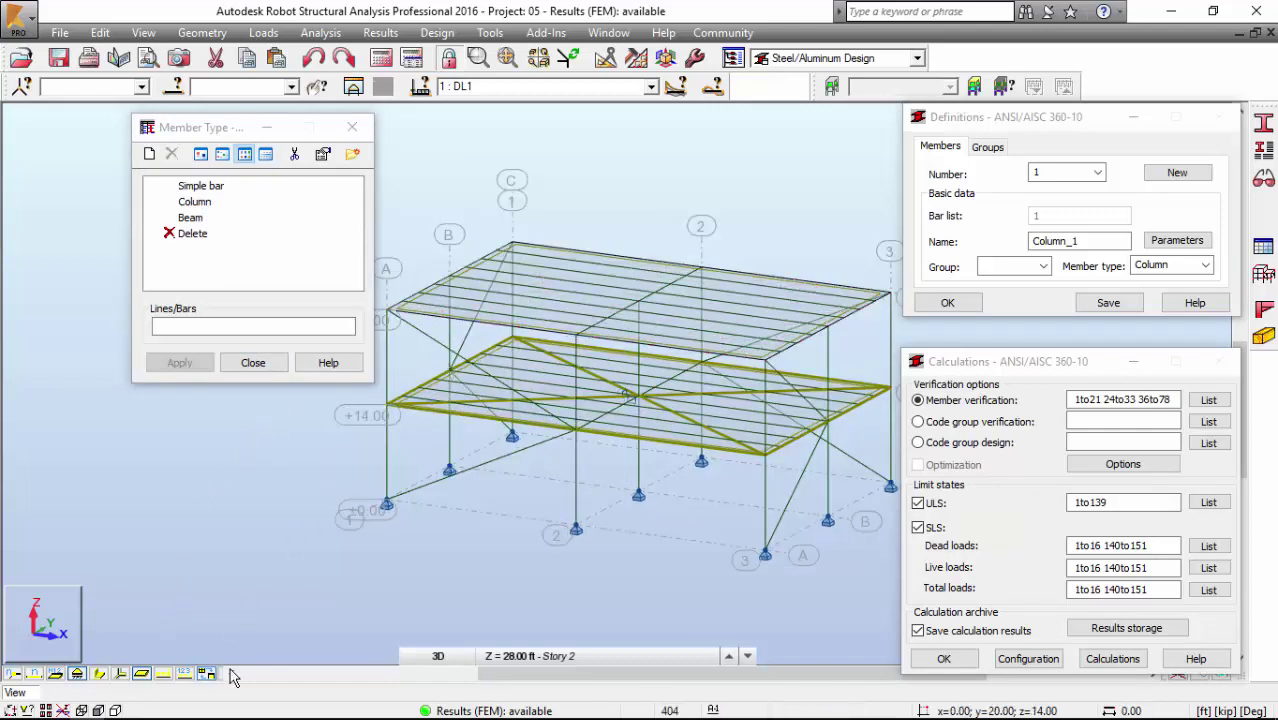
click(212, 285)
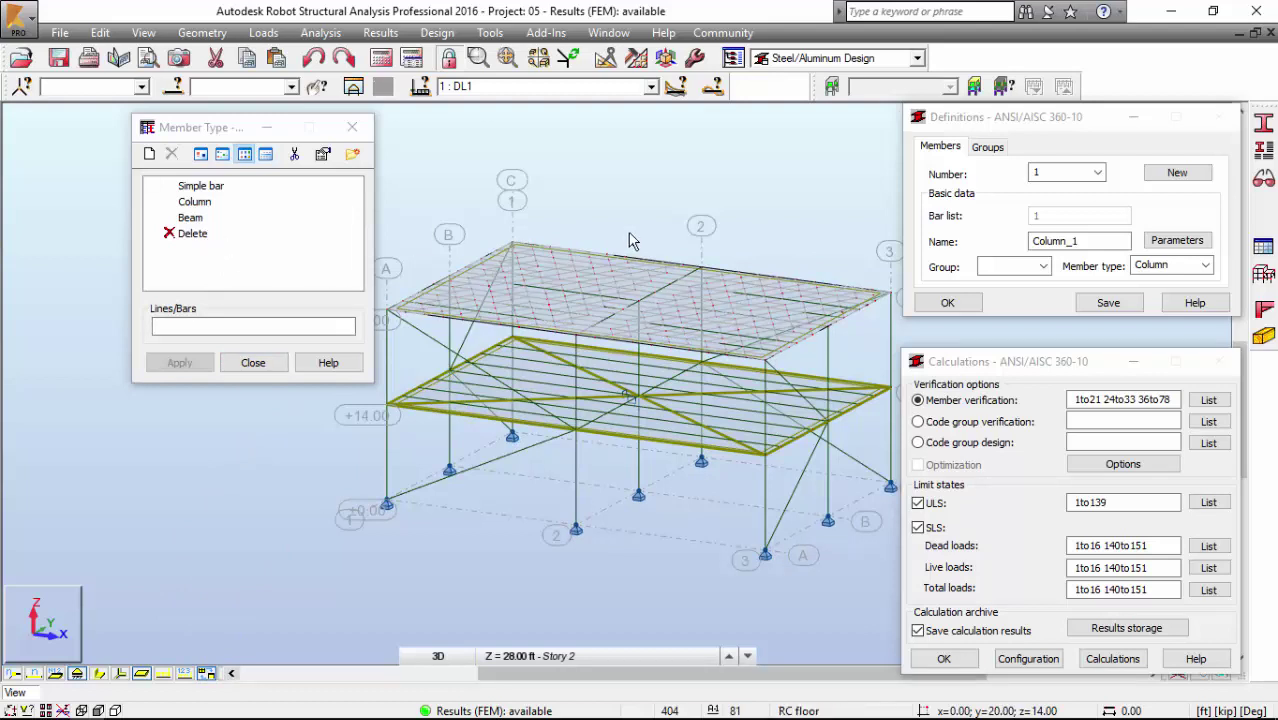
middle_drag(608, 262, 599, 262)
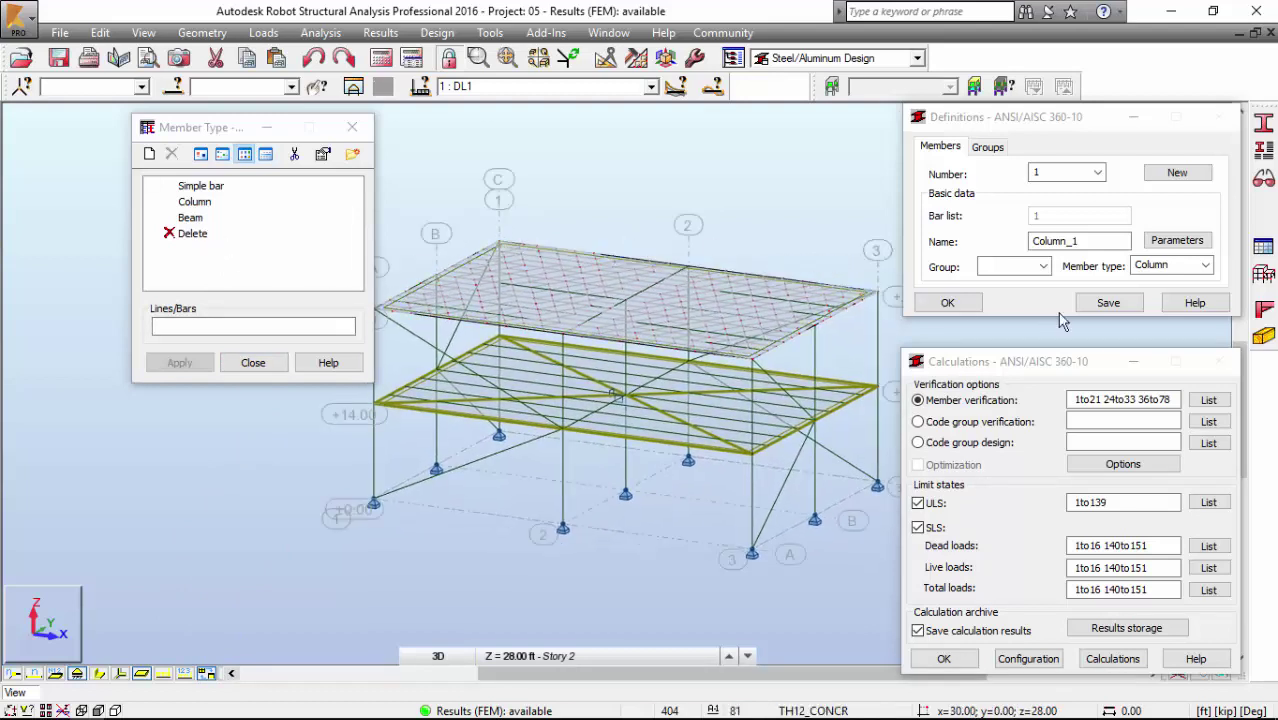
click(1133, 362)
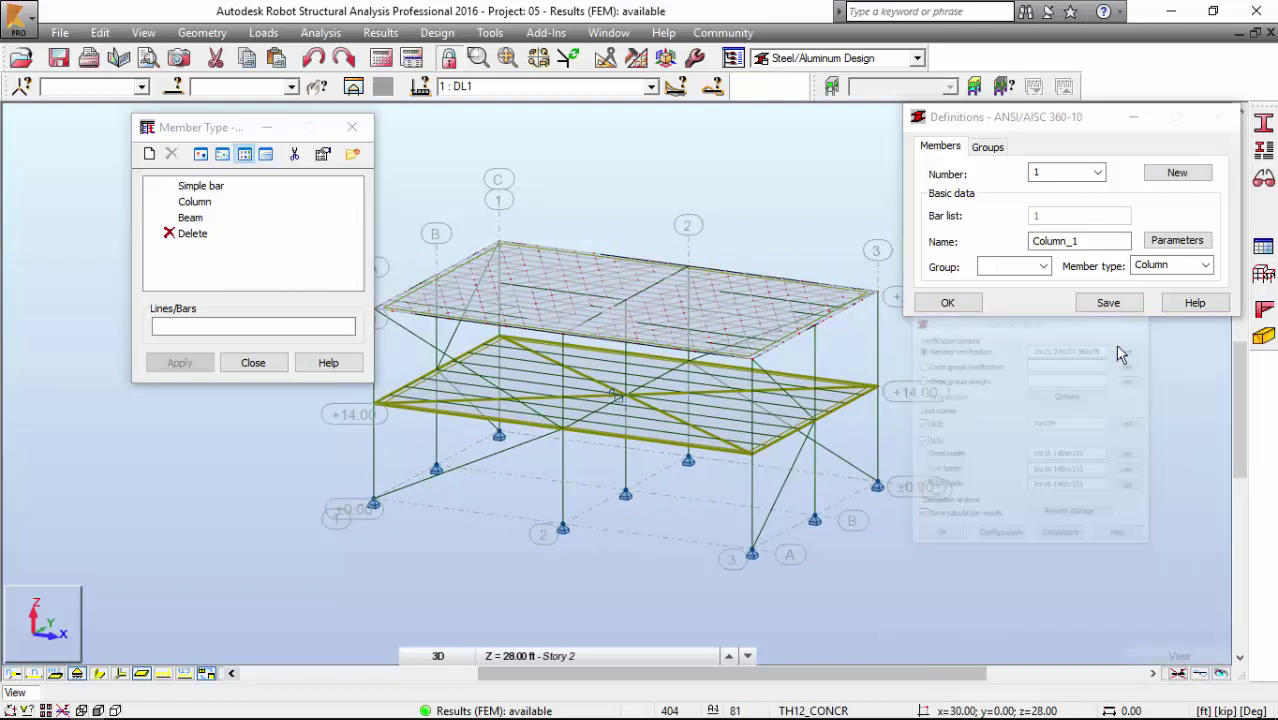
click(1137, 116)
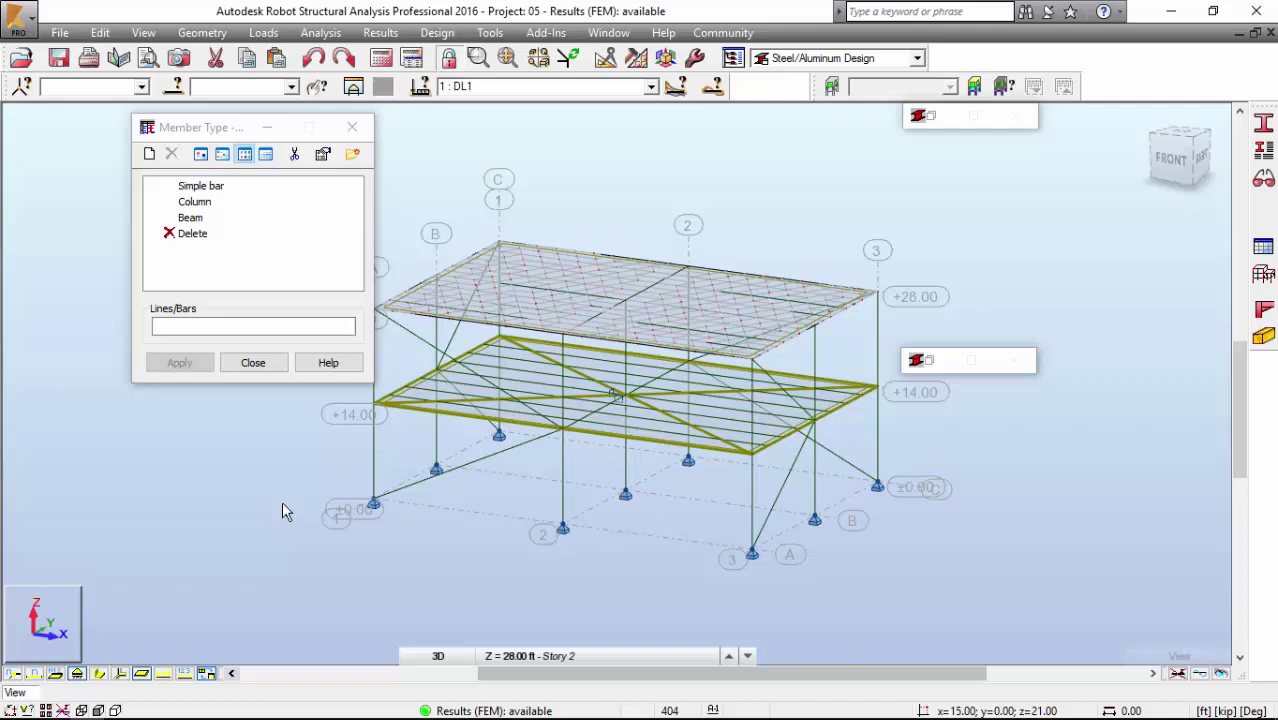
Step: Hide the roof's finite-element mesh and change how panel interiors are displayed
click(210, 677)
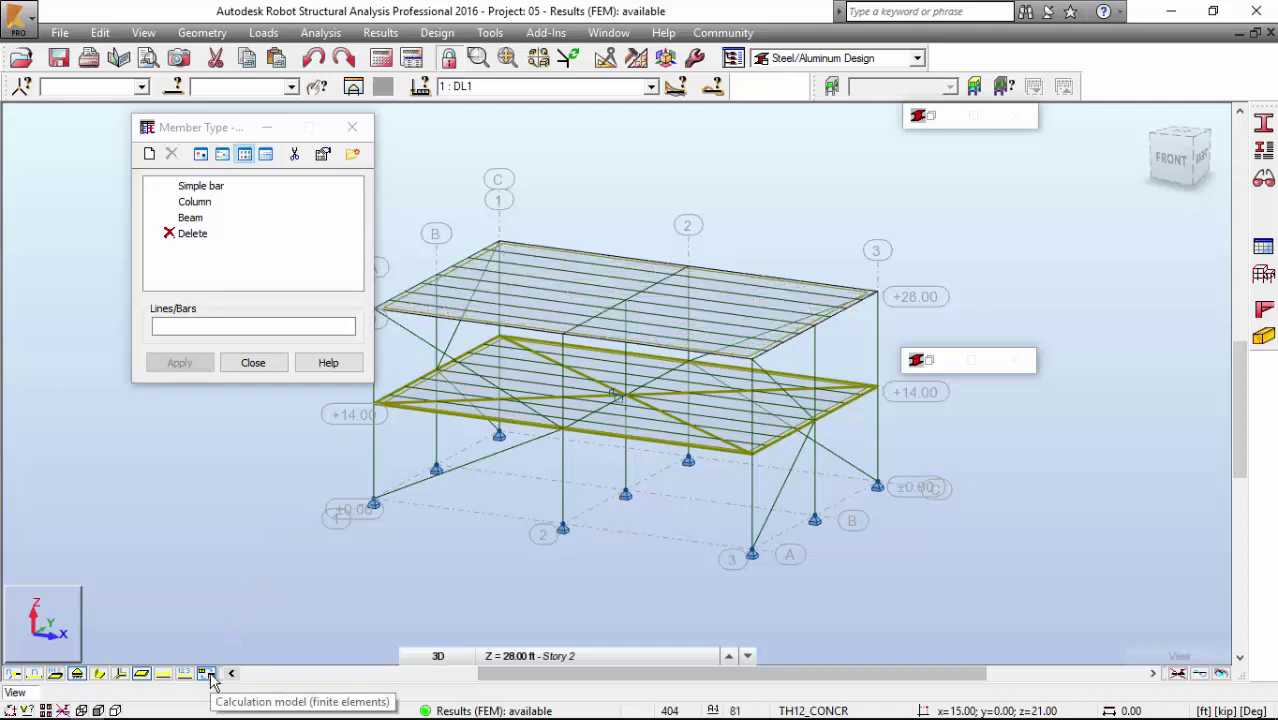
click(143, 678)
middle_drag(477, 372, 493, 363)
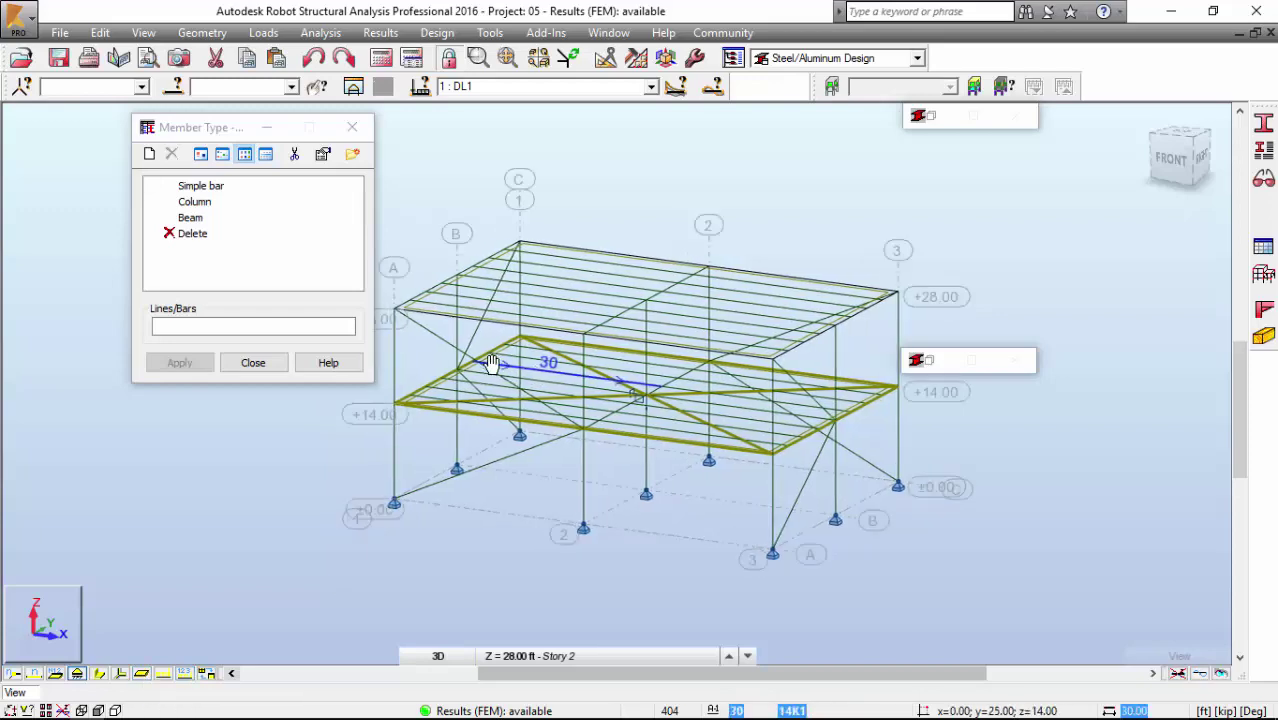
scroll(390, 420, up, 5)
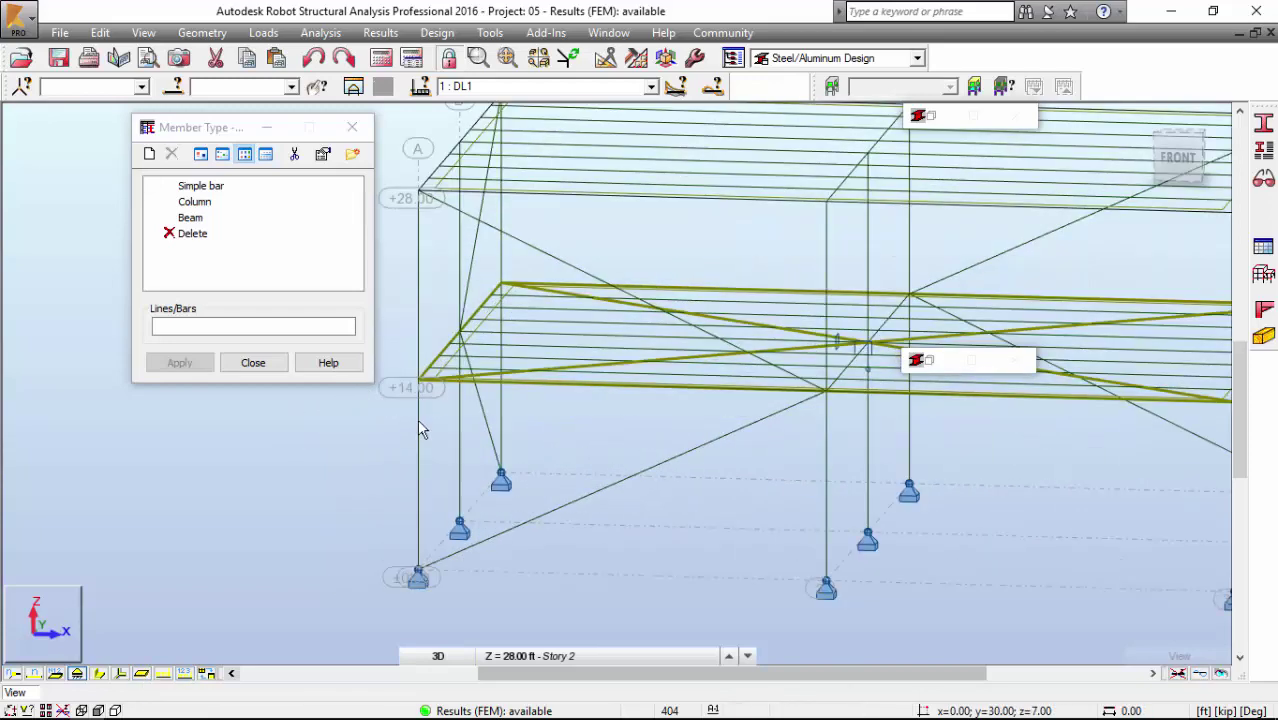
scroll(519, 363, down, 5)
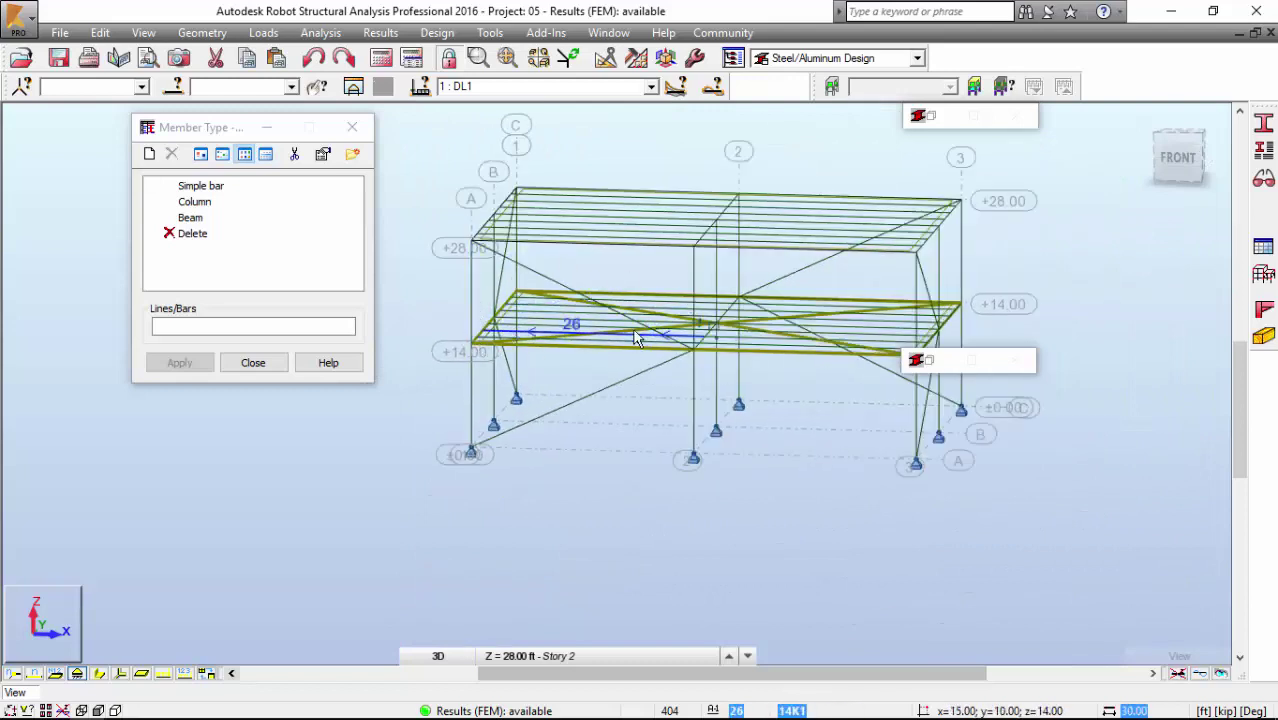
mouse_move(545, 262)
mouse_down()
mouse_move(457, 286)
mouse_move(518, 377)
mouse_move(961, 371)
mouse_move(802, 291)
mouse_move(537, 272)
mouse_up()
key(Escape)
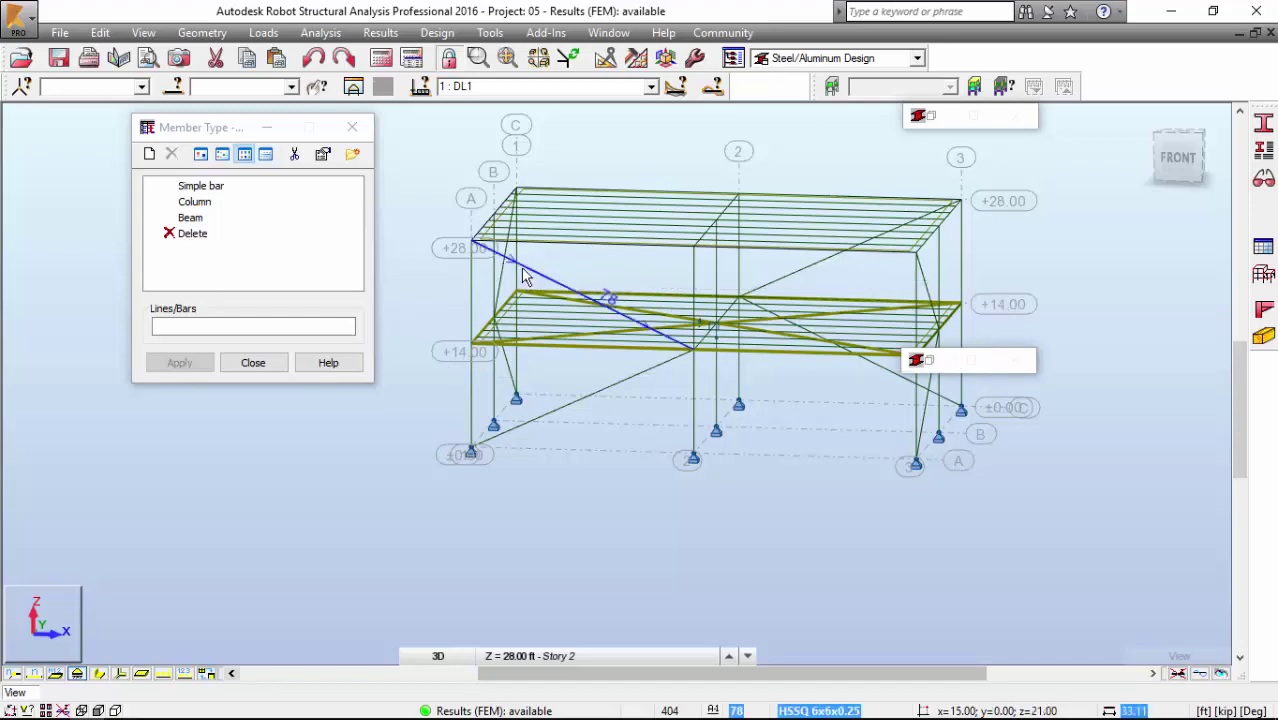
Step: Turn off all rigid links and diaphragms in the Display settings' Model attributes and apply
right_click(413, 272)
click(350, 471)
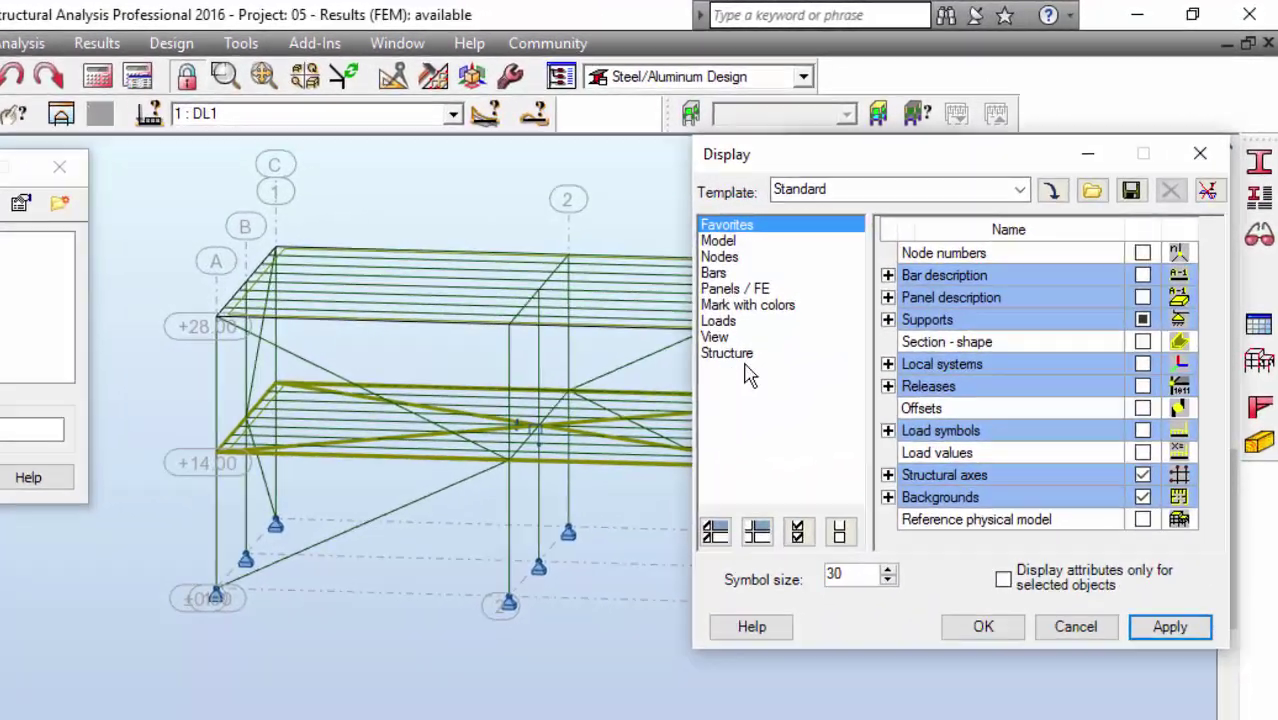
click(853, 183)
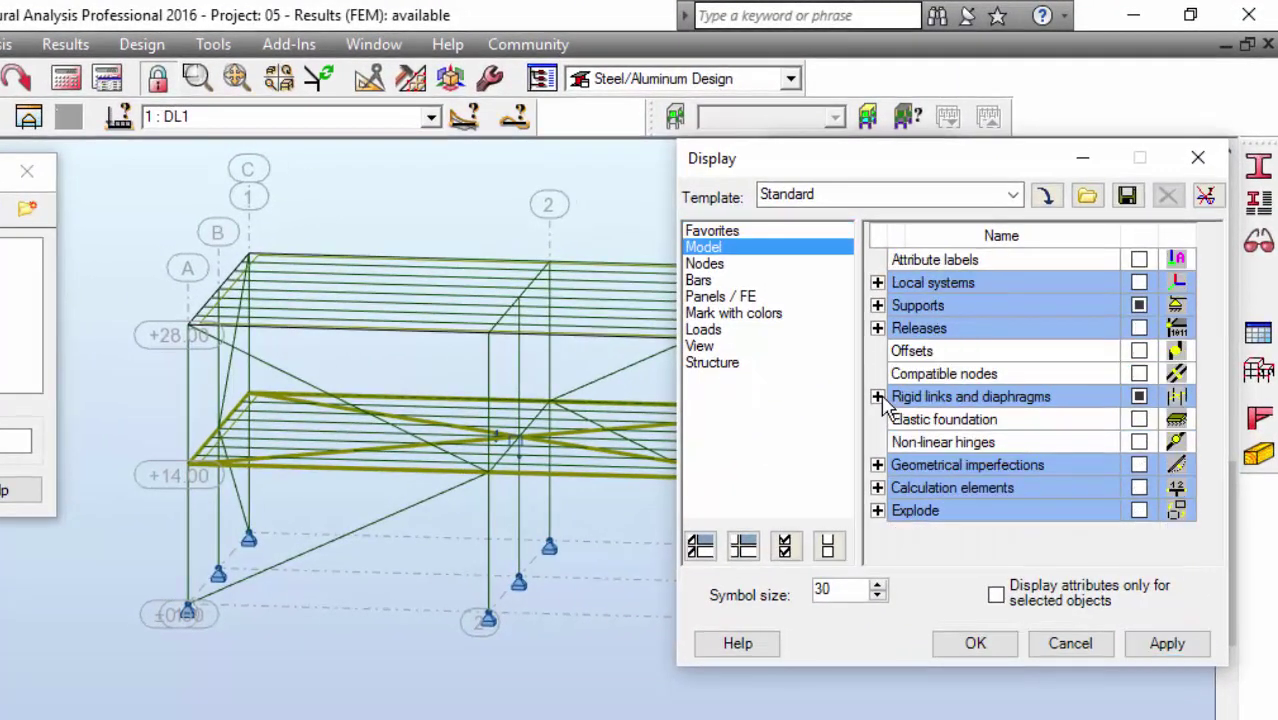
click(877, 396)
click(1139, 397)
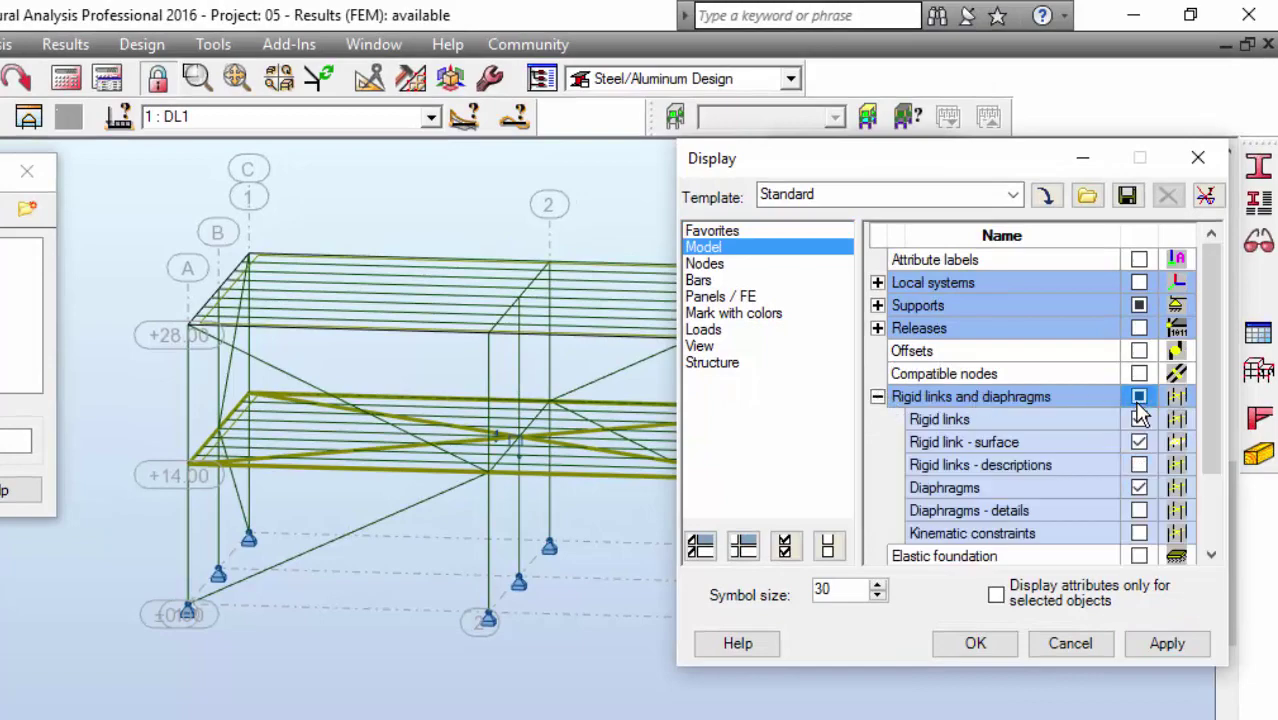
click(1139, 397)
click(1167, 643)
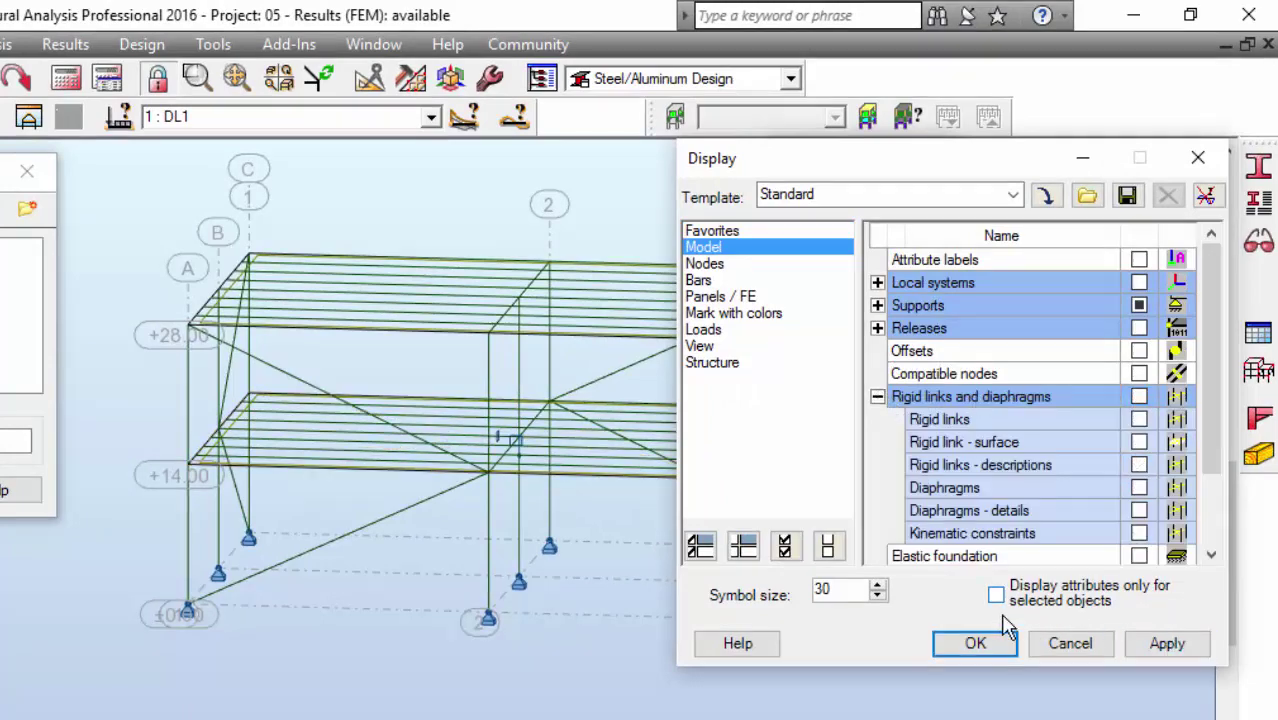
click(975, 643)
scroll(573, 361, up, 5)
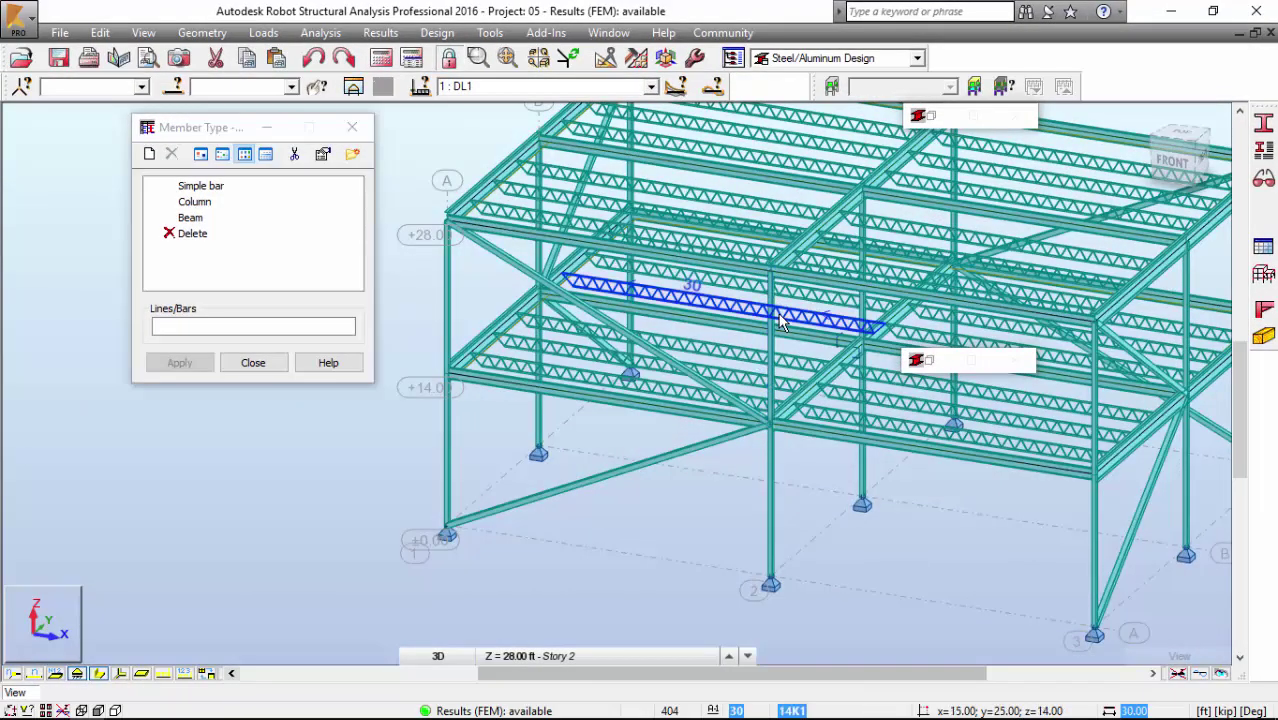
scroll(714, 326, down, 5)
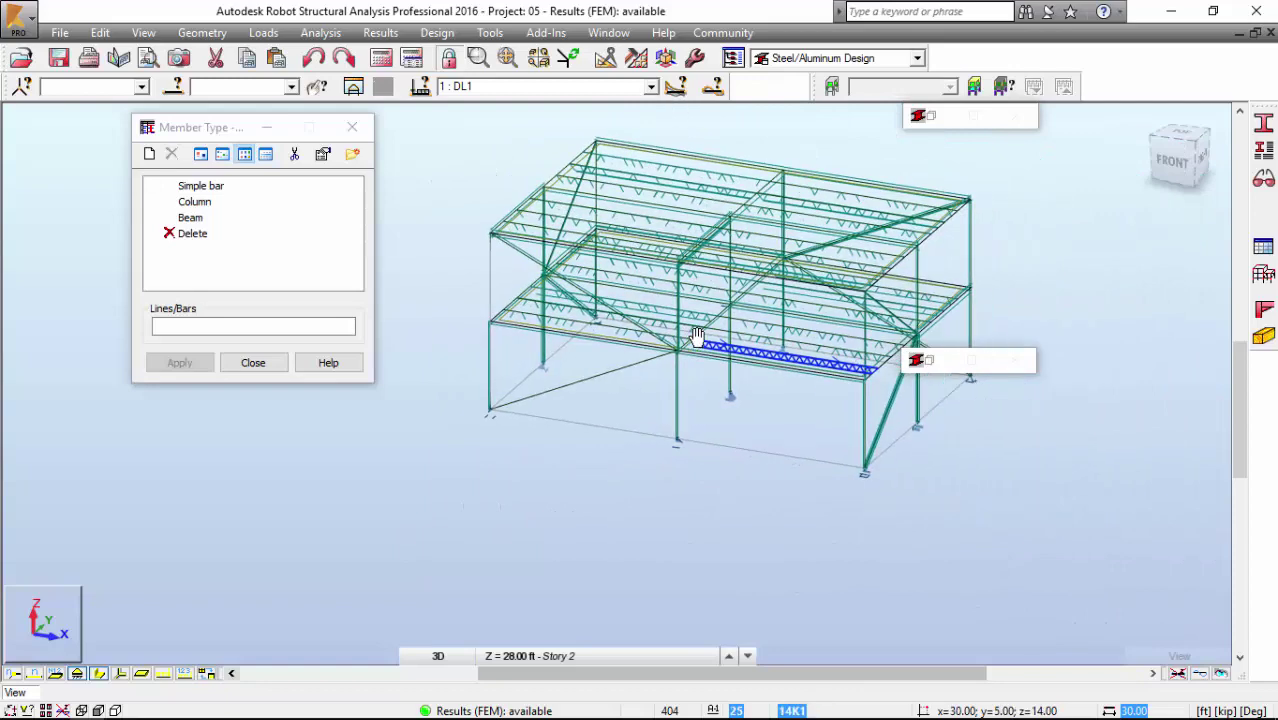
Step: Save member type Joist with no buckling about Y and Z and flexural-torsional buckling off
click(149, 153)
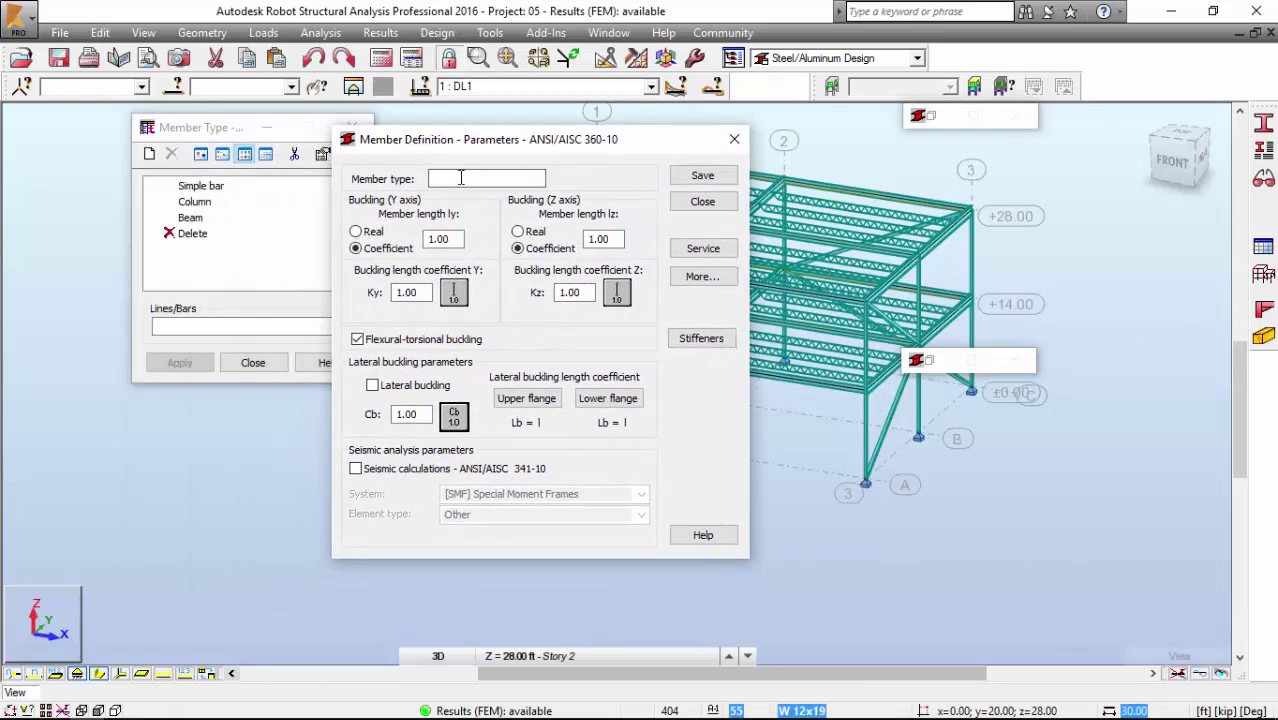
text(Joist)
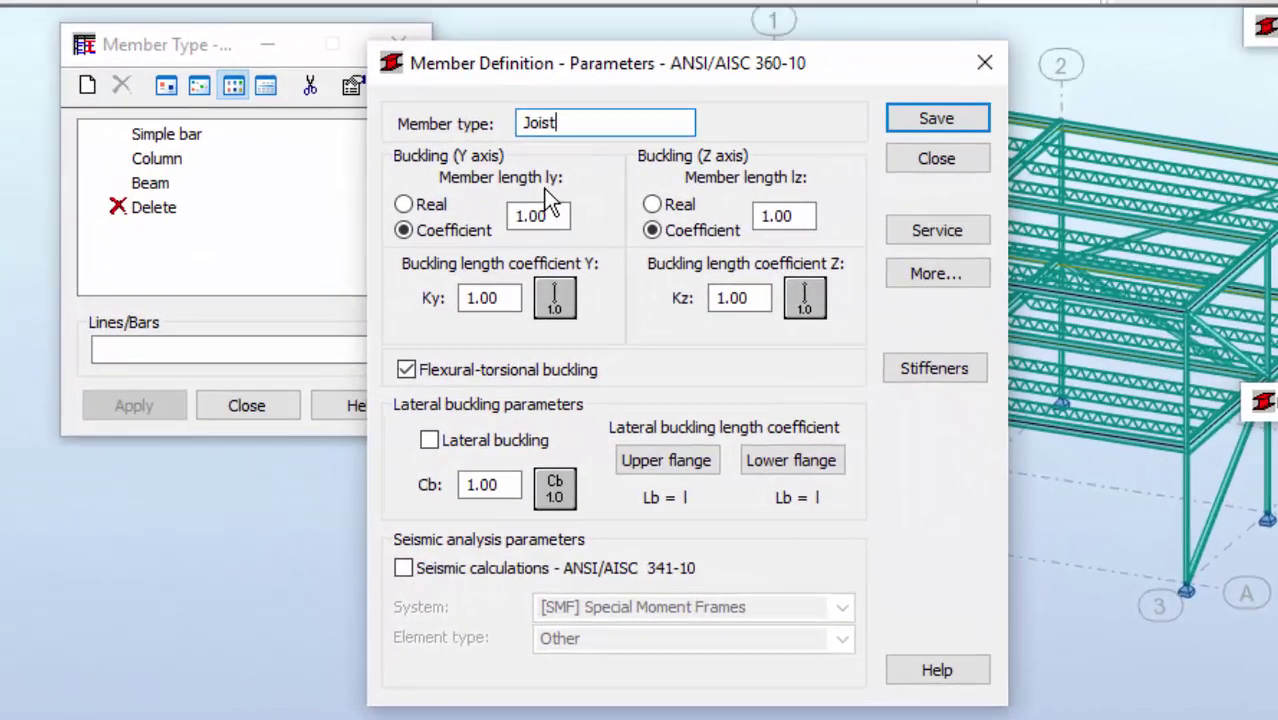
click(555, 297)
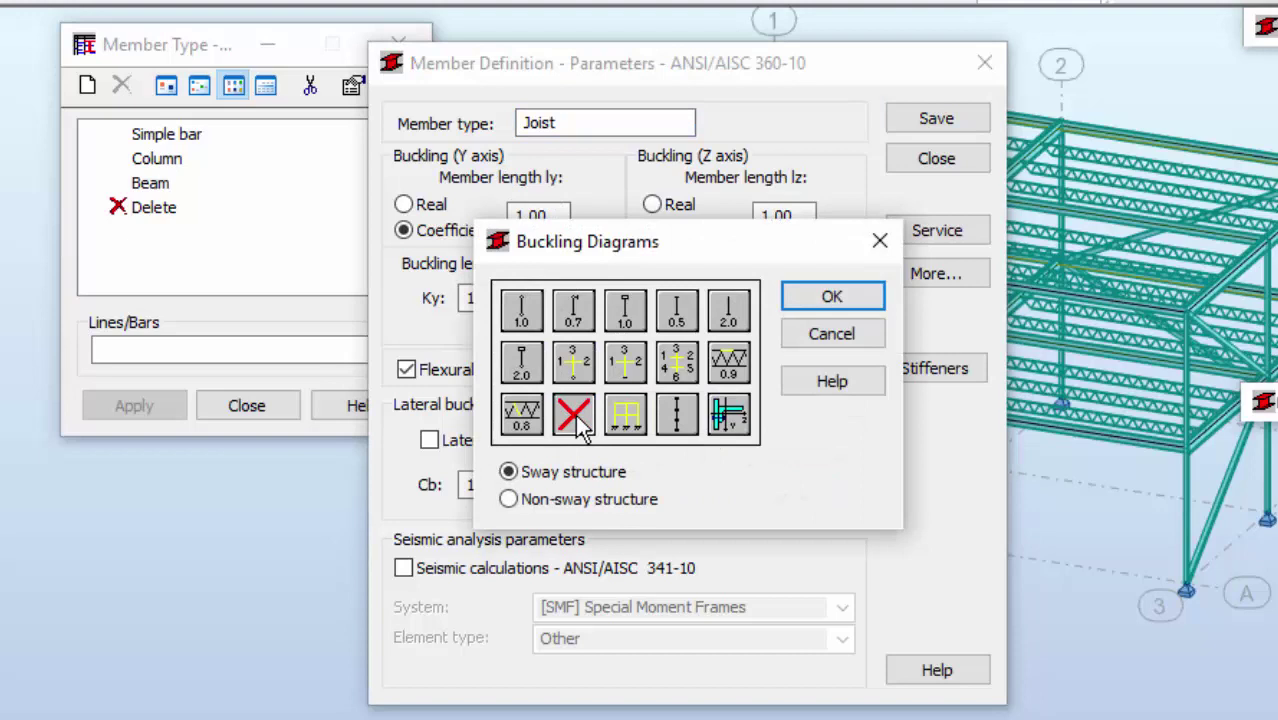
click(832, 298)
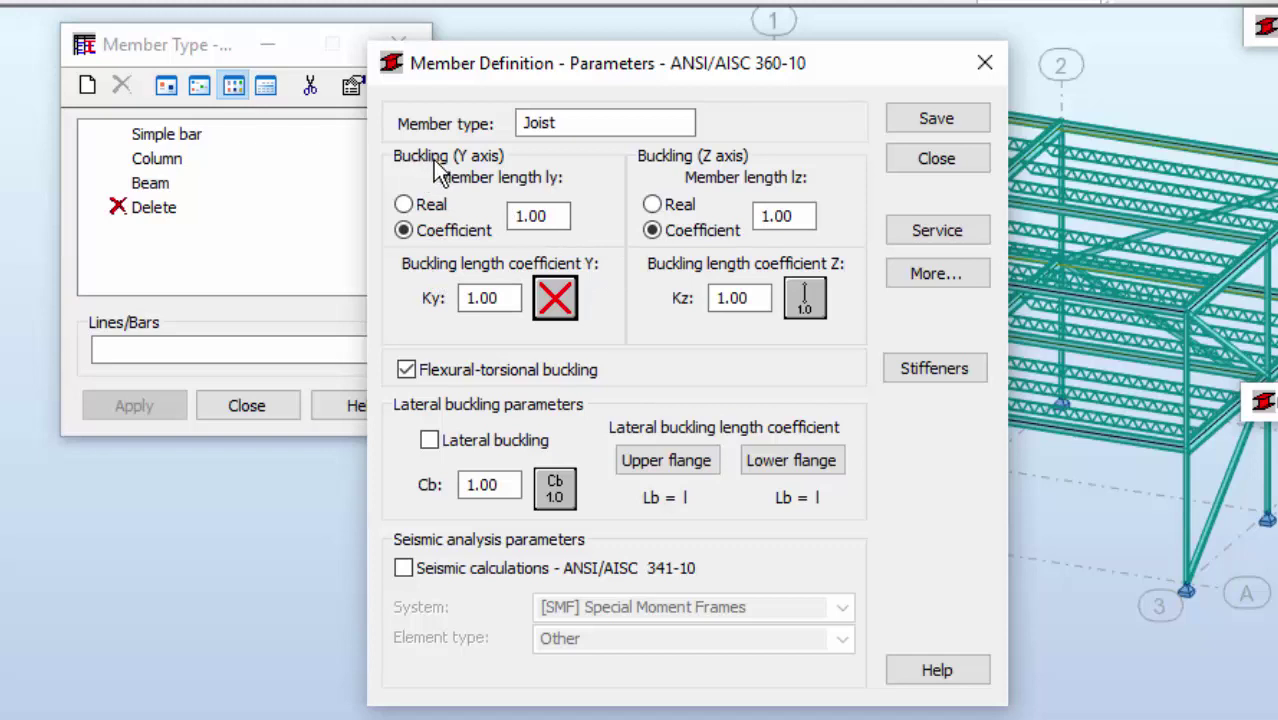
click(805, 297)
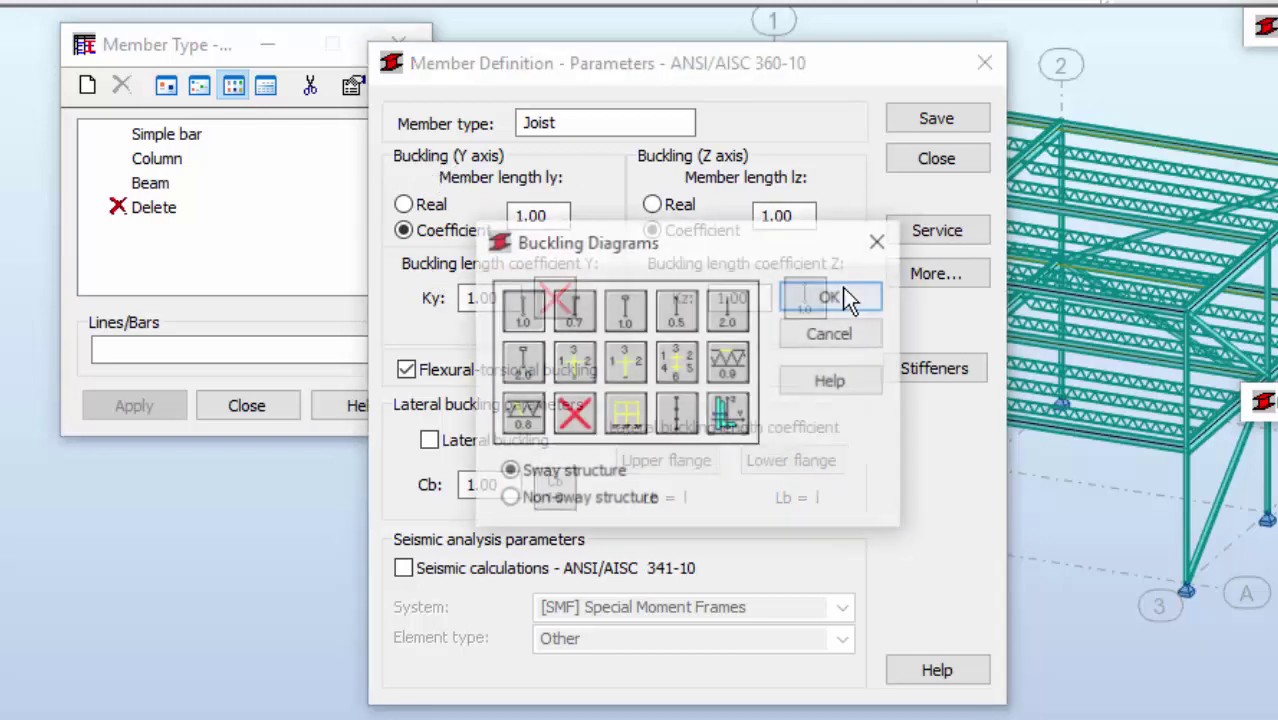
click(573, 413)
click(865, 297)
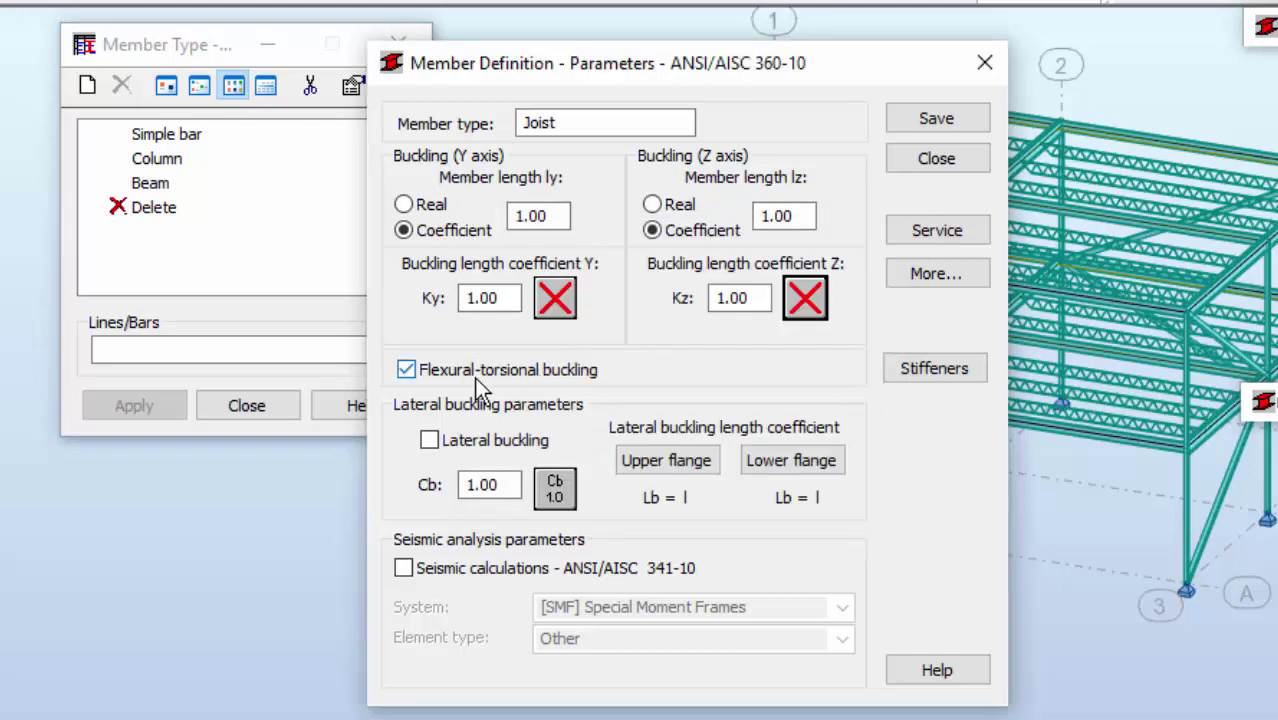
click(466, 374)
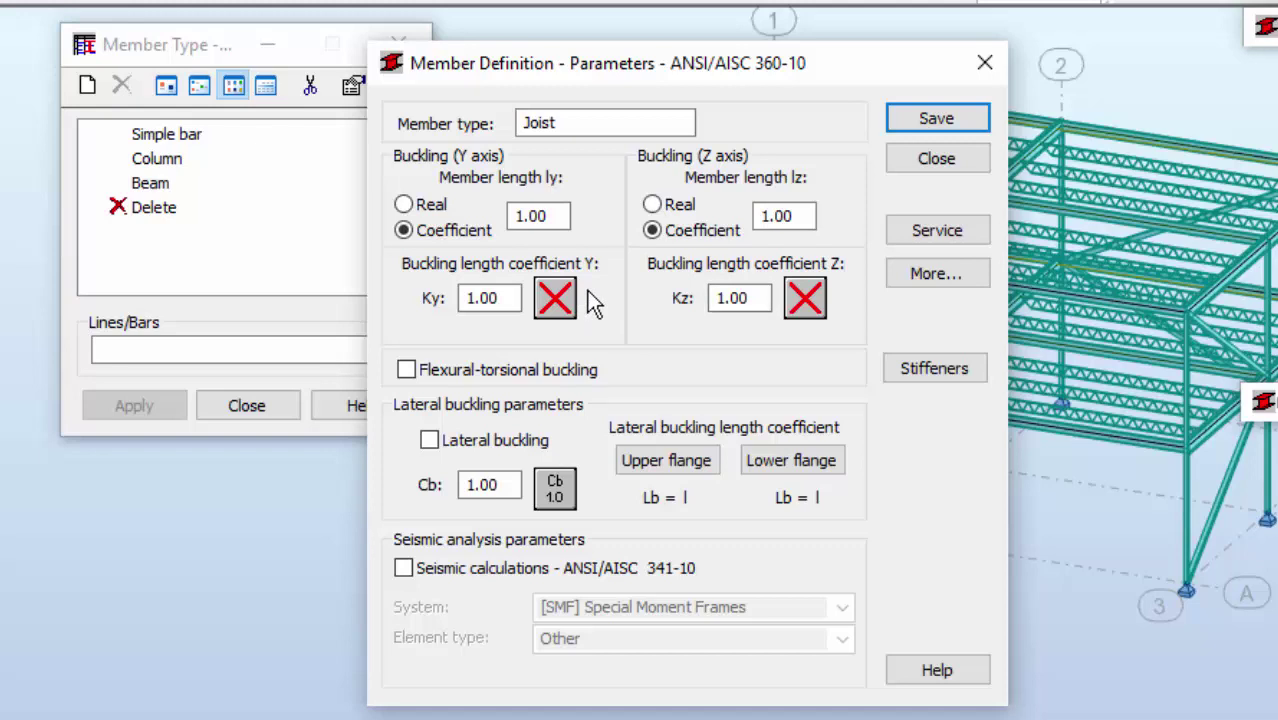
click(919, 113)
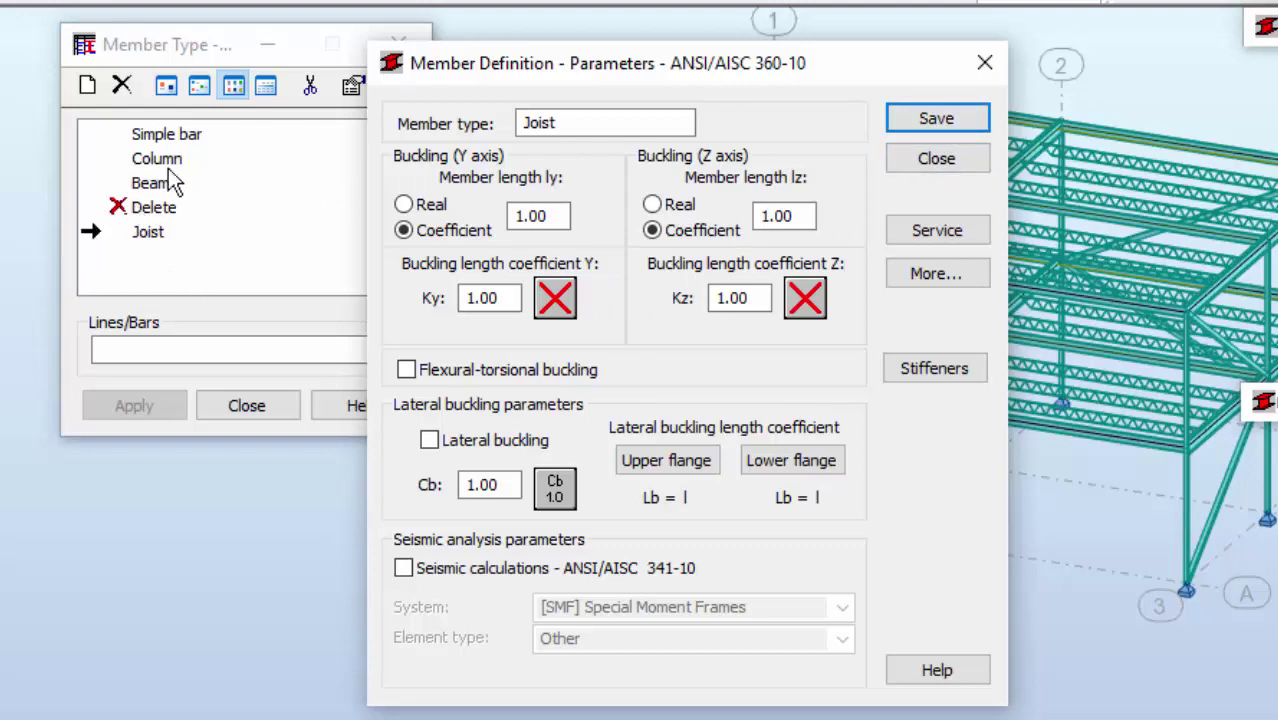
Step: Rename the member type to TieBeams, set the Kz buckling diagram to 1.0, and save
double_click(568, 123)
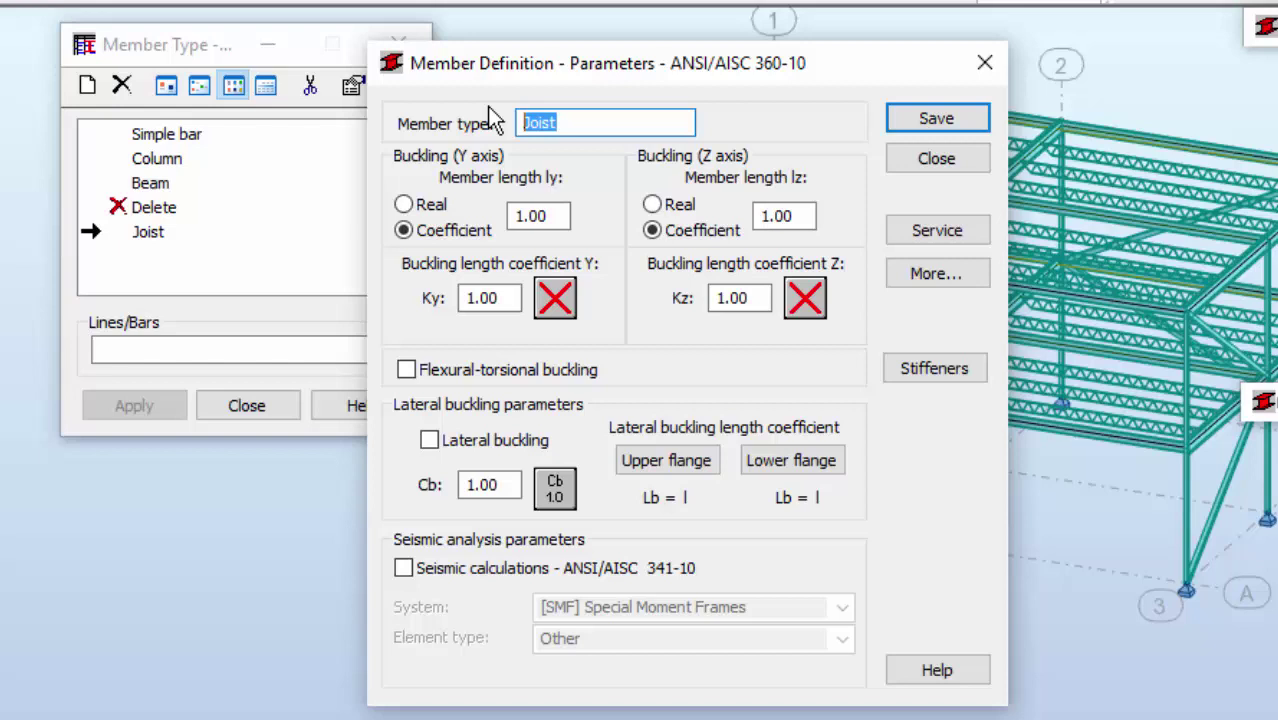
text(TieBeams)
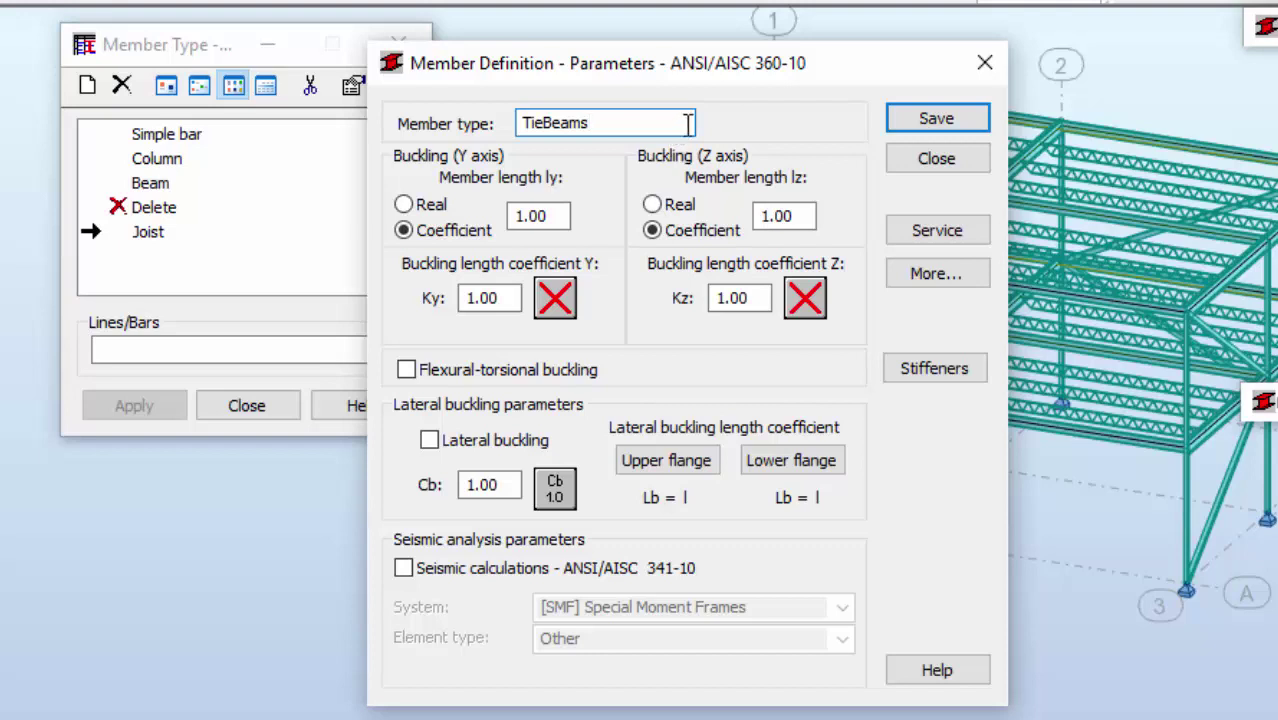
click(810, 297)
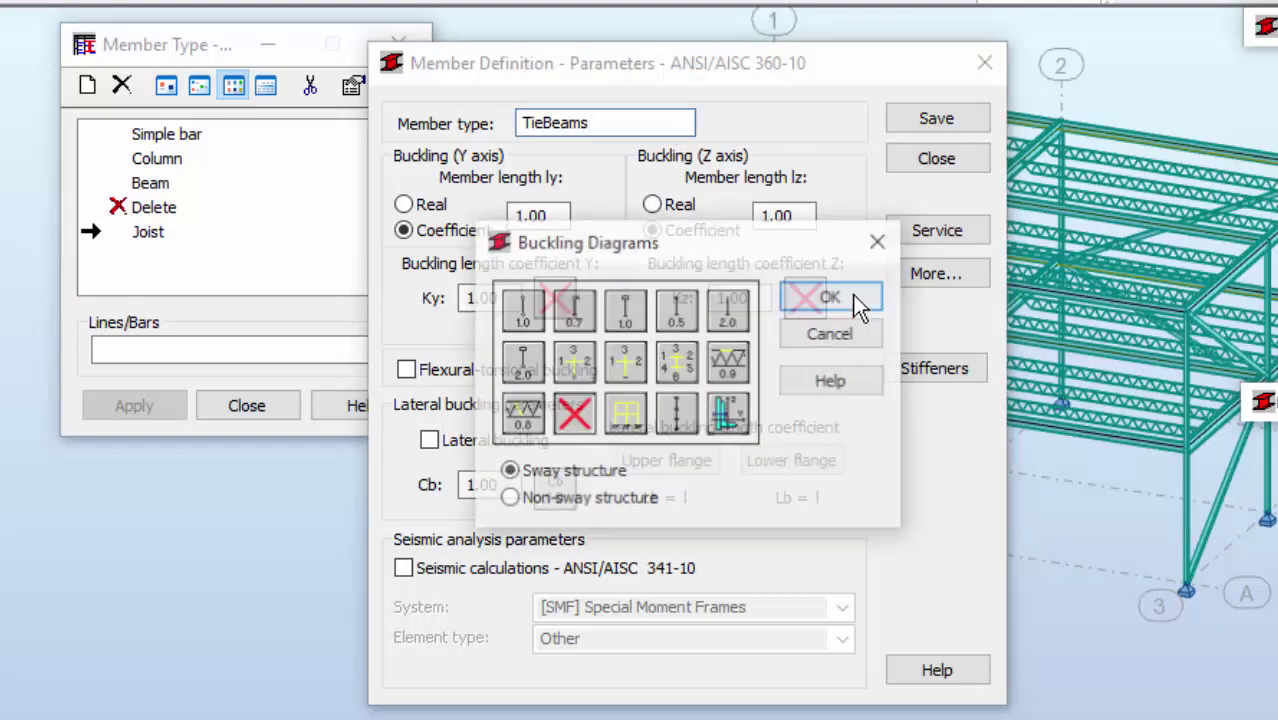
click(854, 297)
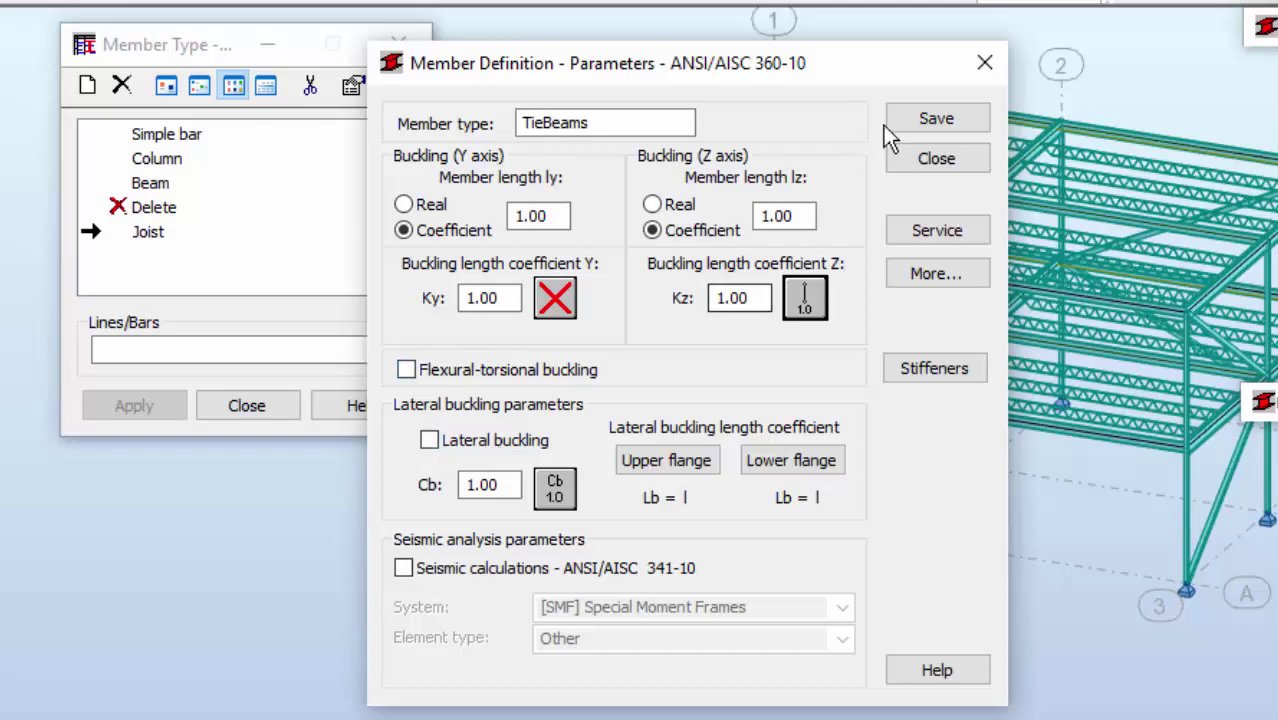
click(927, 122)
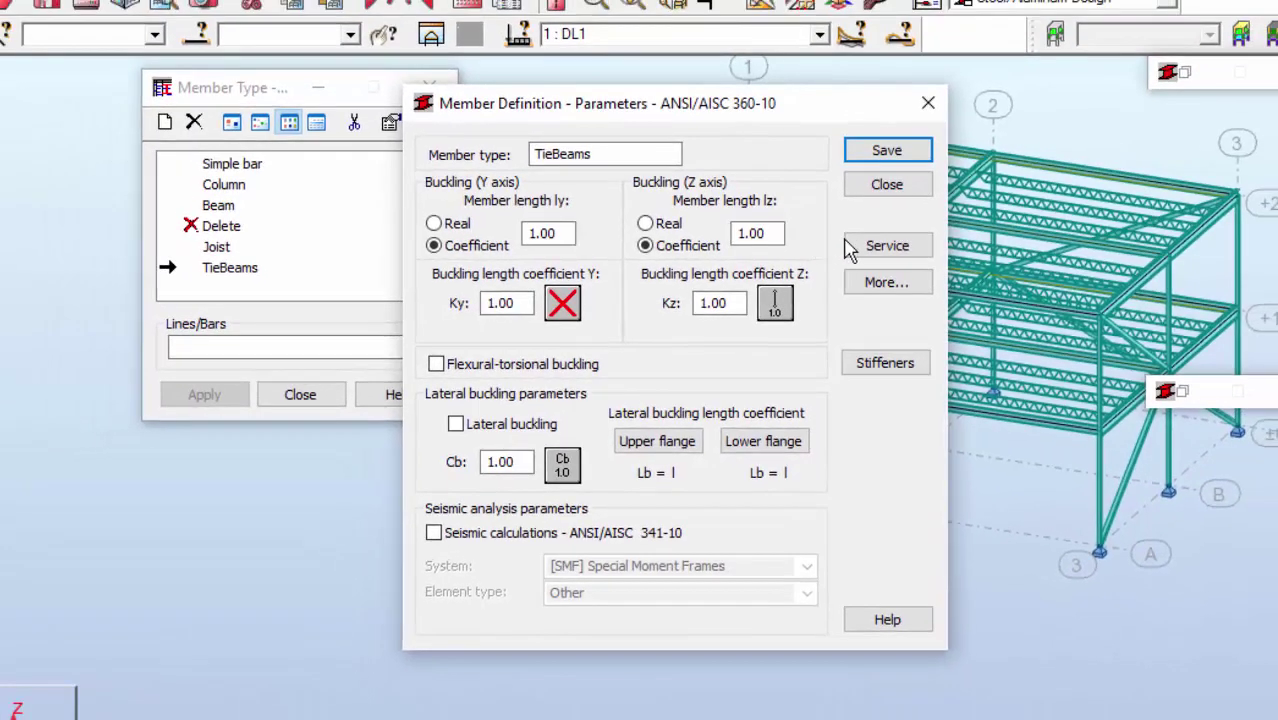
click(889, 250)
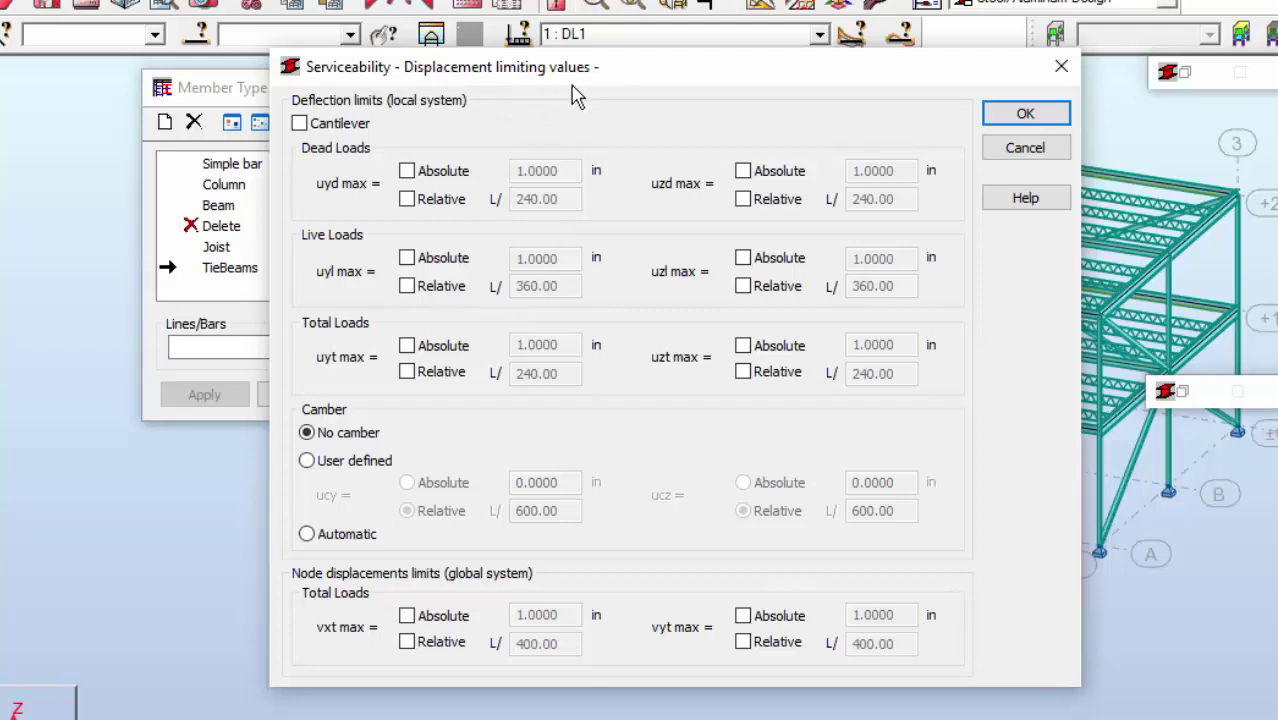
click(743, 287)
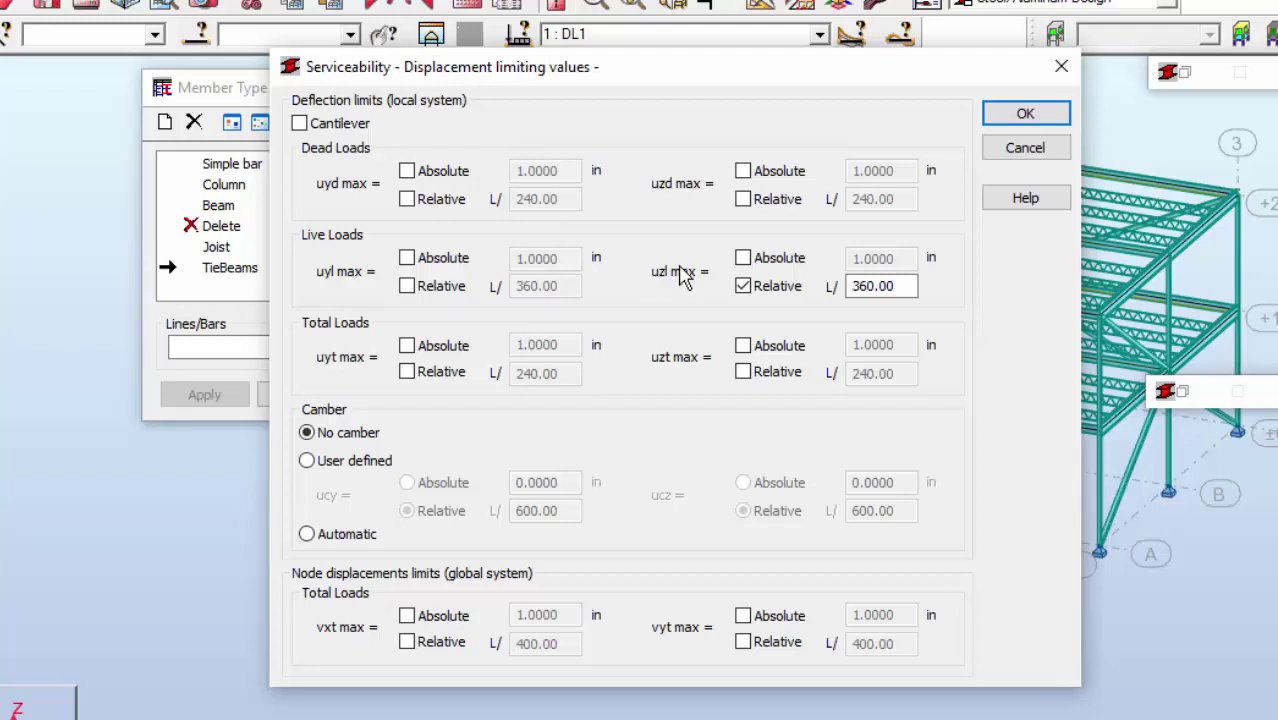
click(1058, 74)
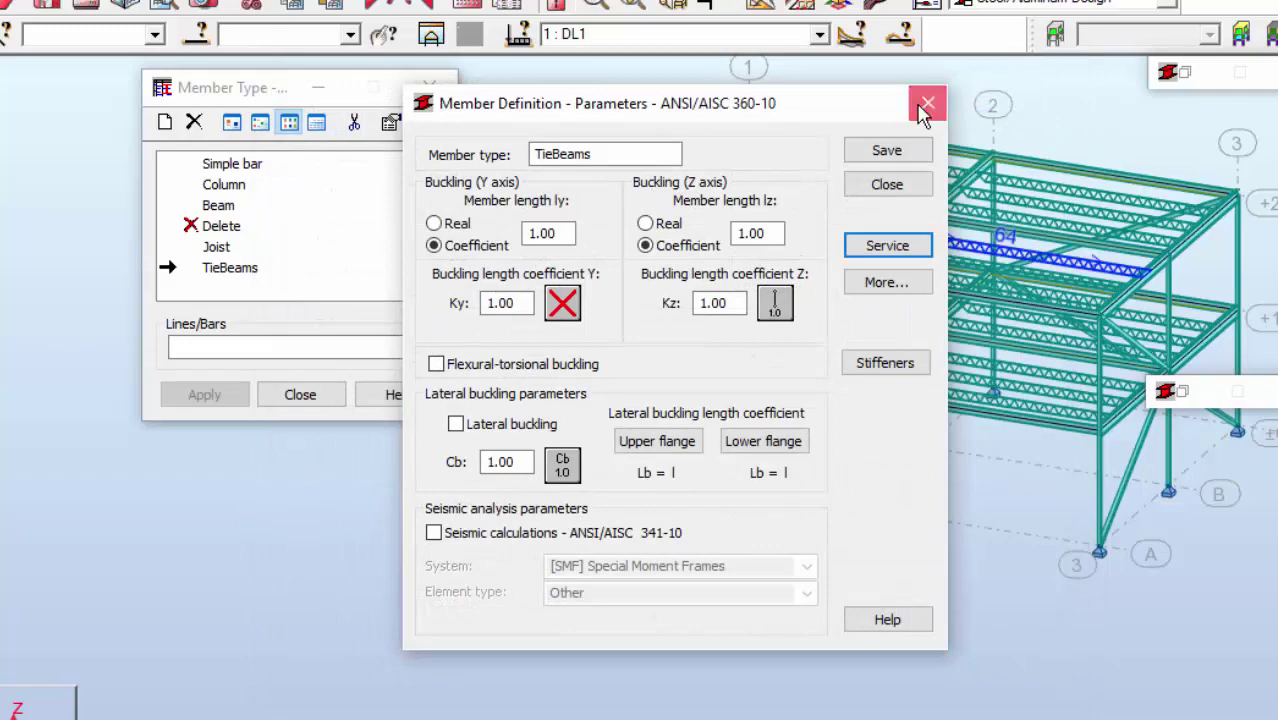
Step: Close the TieBeams definition and select all floor beams sharing the picked beam's cross-section
click(921, 106)
scroll(848, 238, up, 3)
right_click(727, 153)
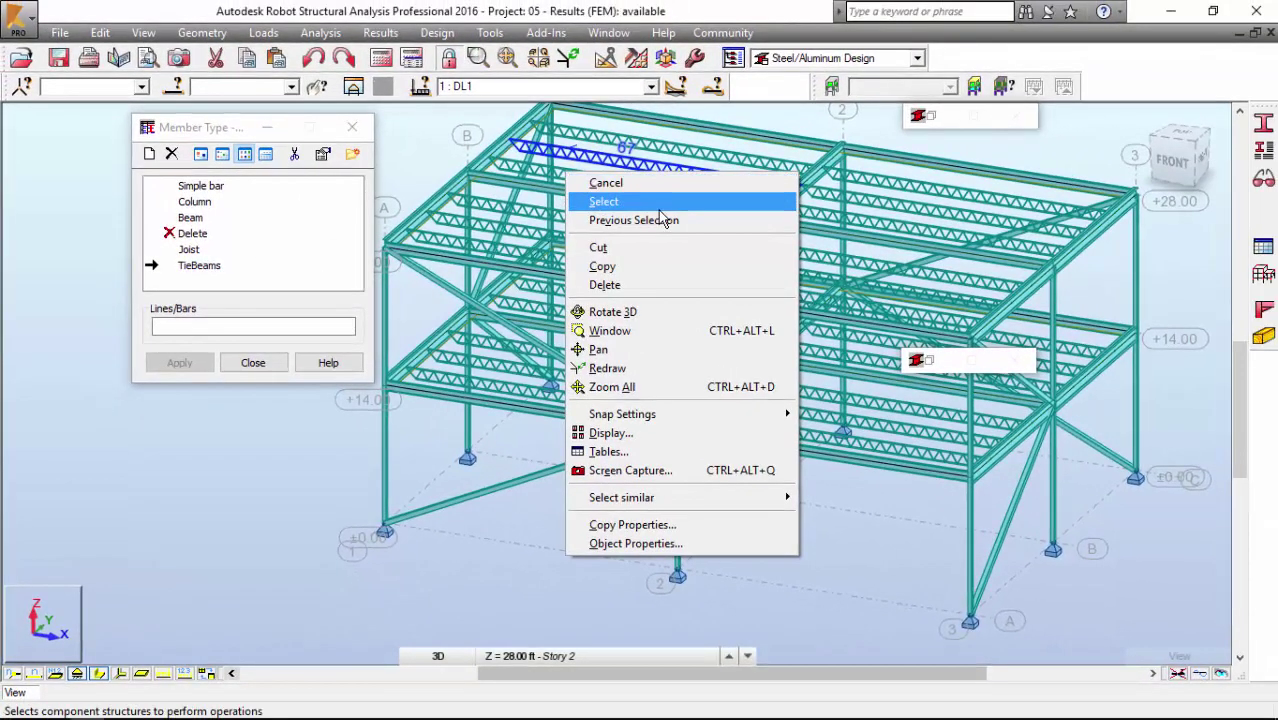
click(764, 179)
click(606, 192)
right_click(606, 195)
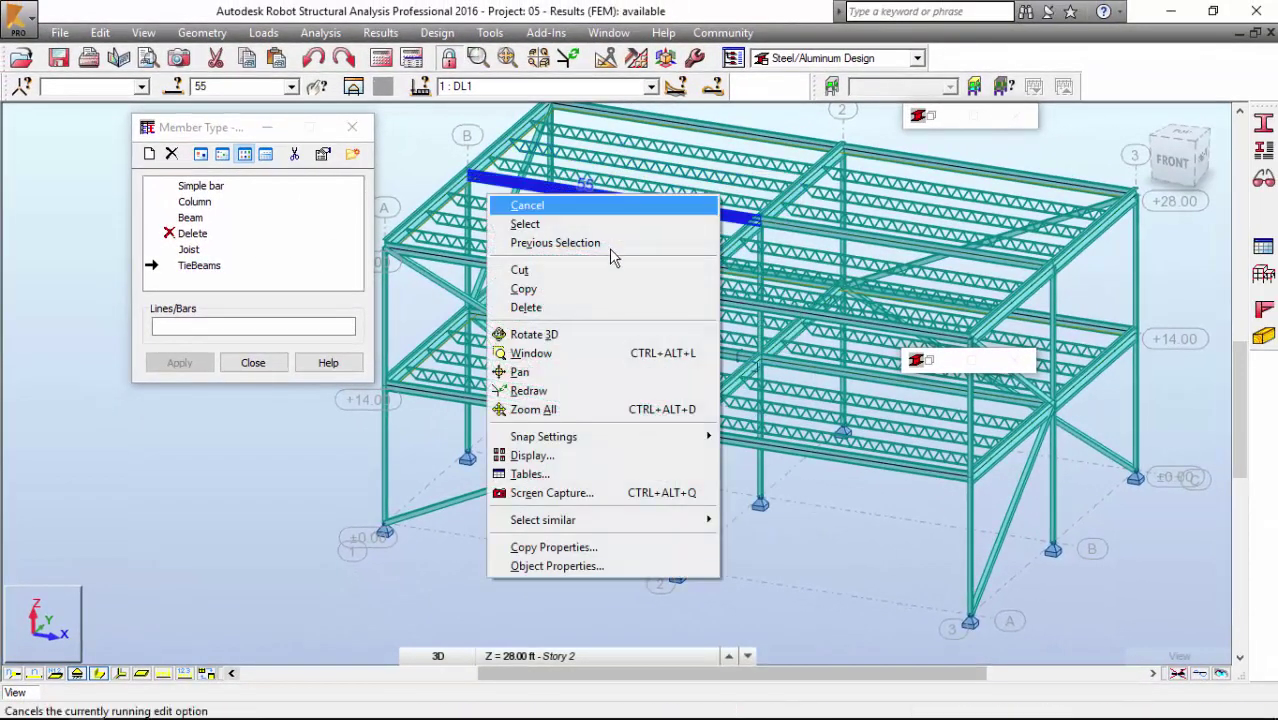
mouse_move(575, 524)
click(815, 520)
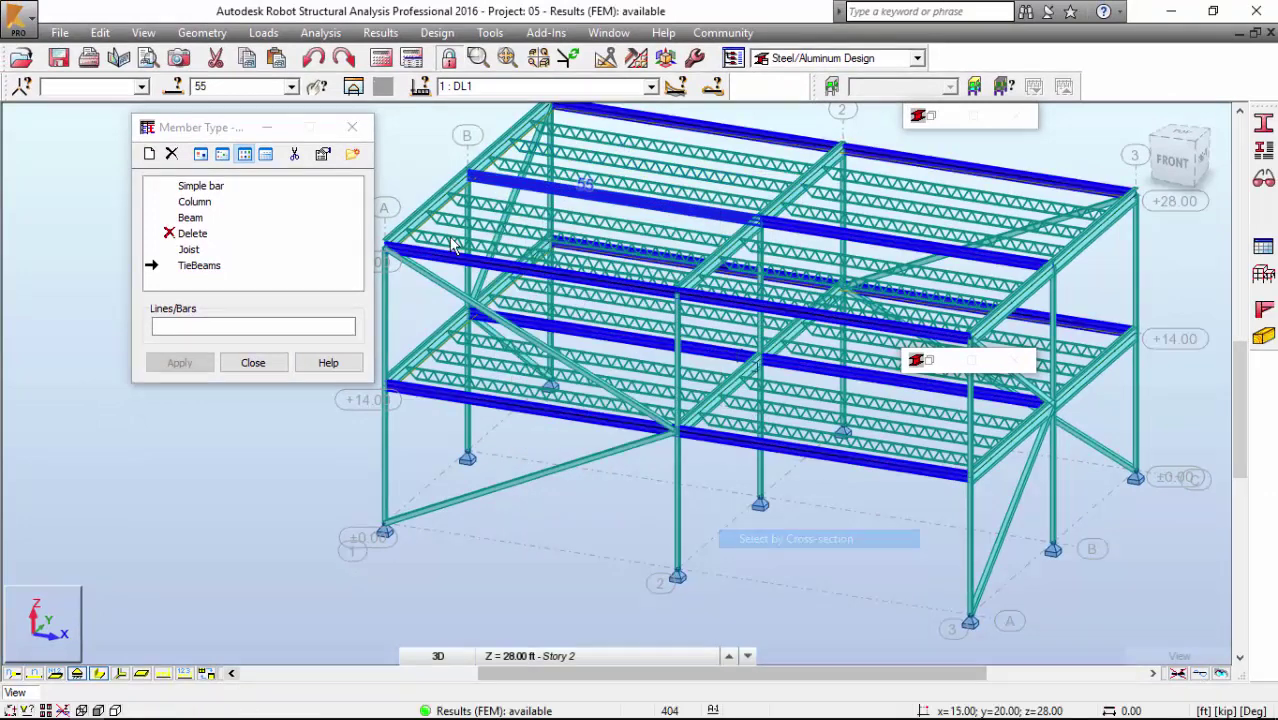
Step: Show the selected beams alone in a new window with their orientation arrows displayed
click(353, 86)
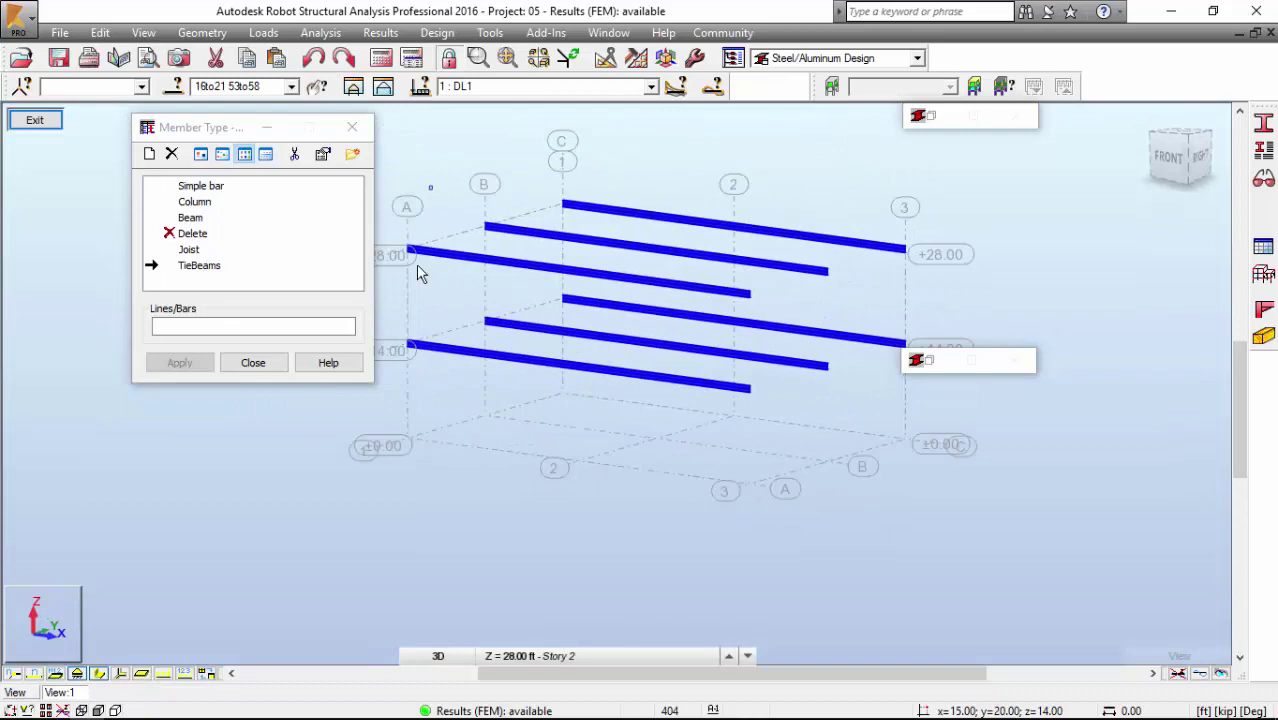
click(120, 673)
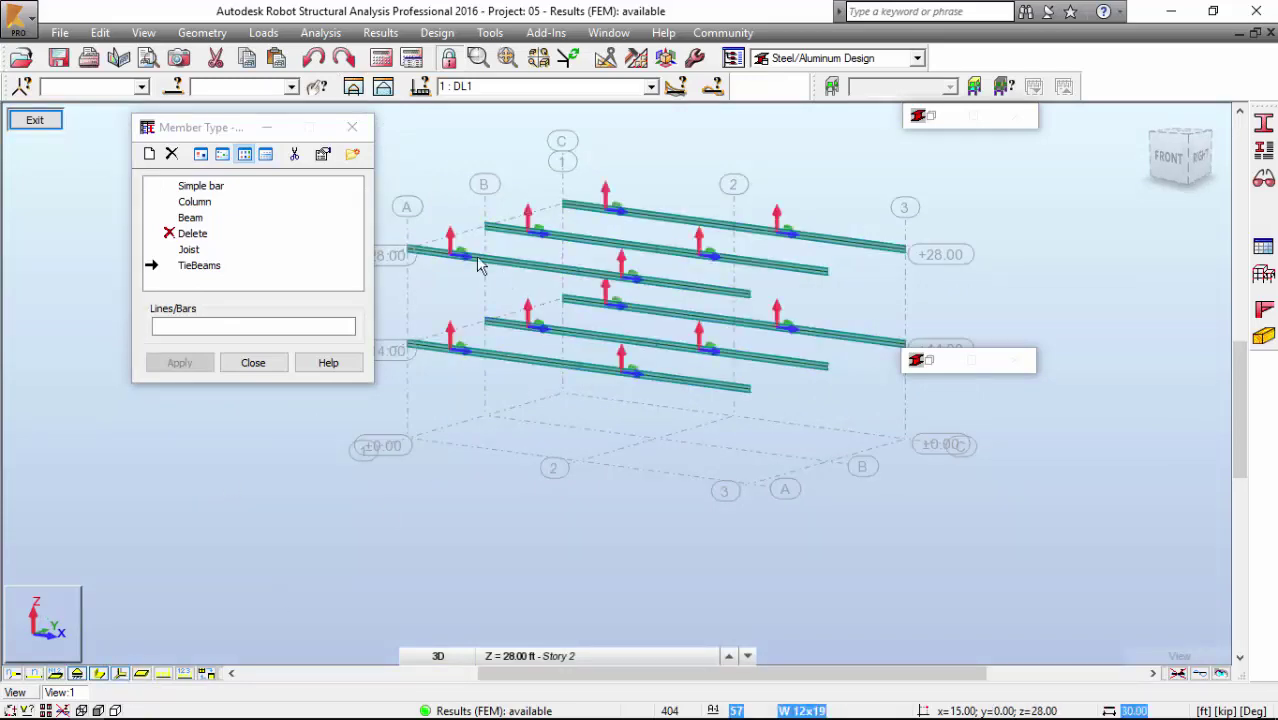
scroll(500, 262, up, 3)
shift+middle_drag(500, 262, 596, 228)
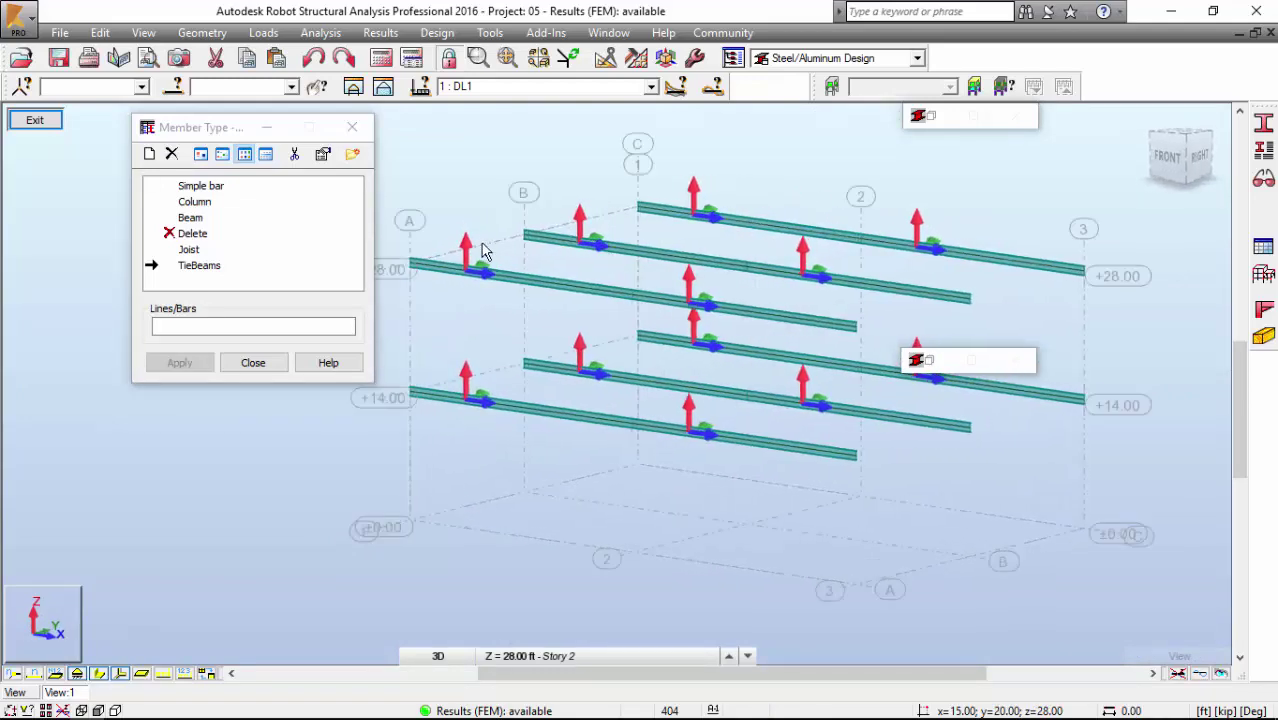
scroll(485, 251, up, 5)
middle_drag(467, 231, 545, 200)
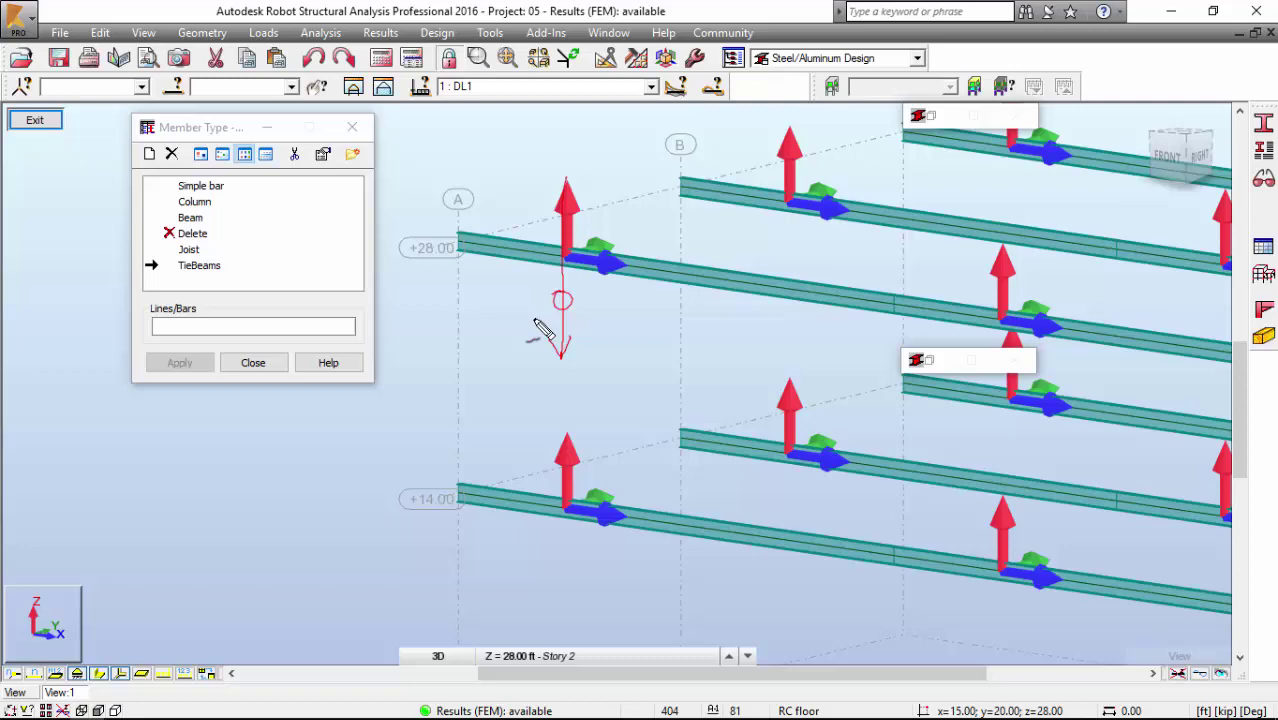
Step: Enable TieBeams deflection limits uzl at L/360 and uzt at L/240
double_click(210, 265)
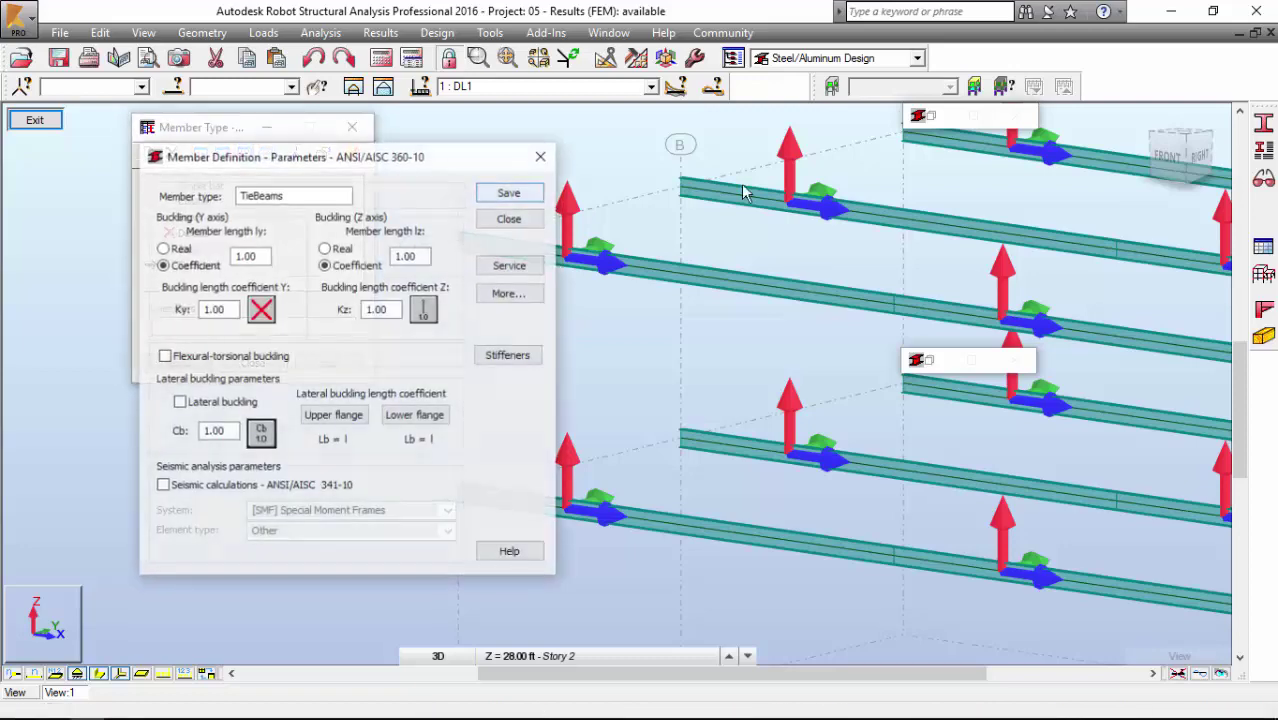
click(509, 265)
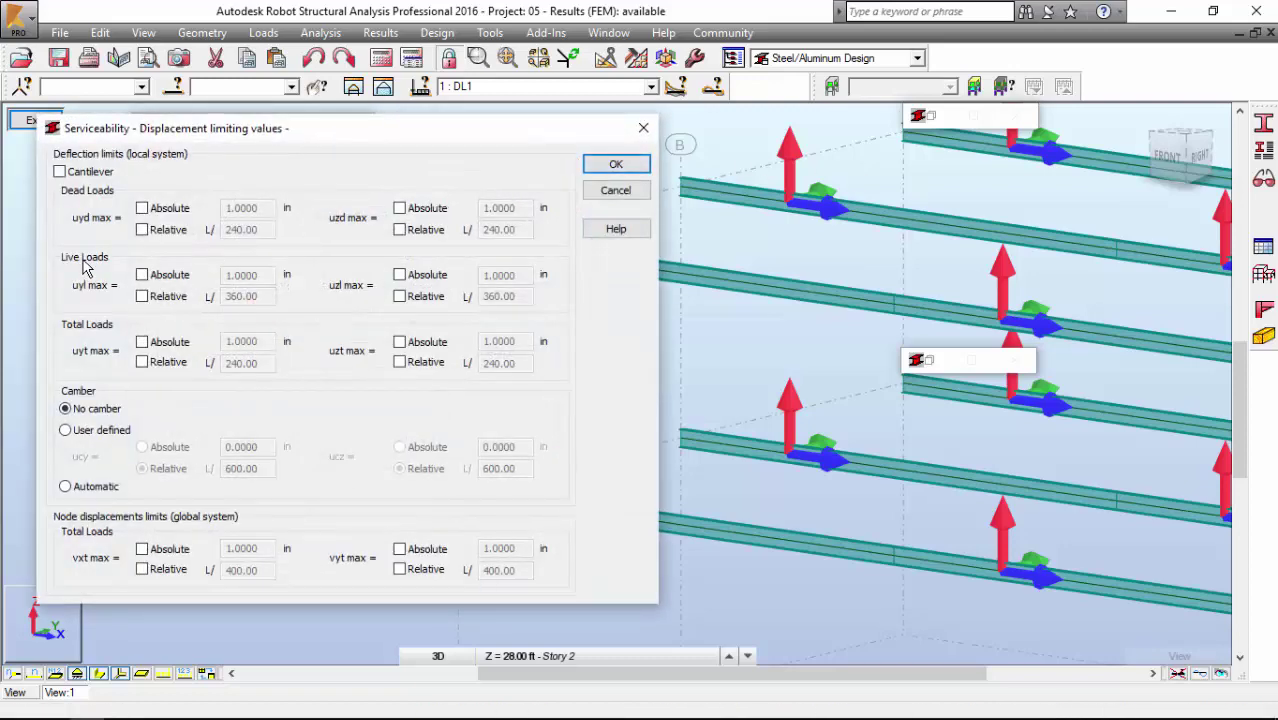
click(413, 297)
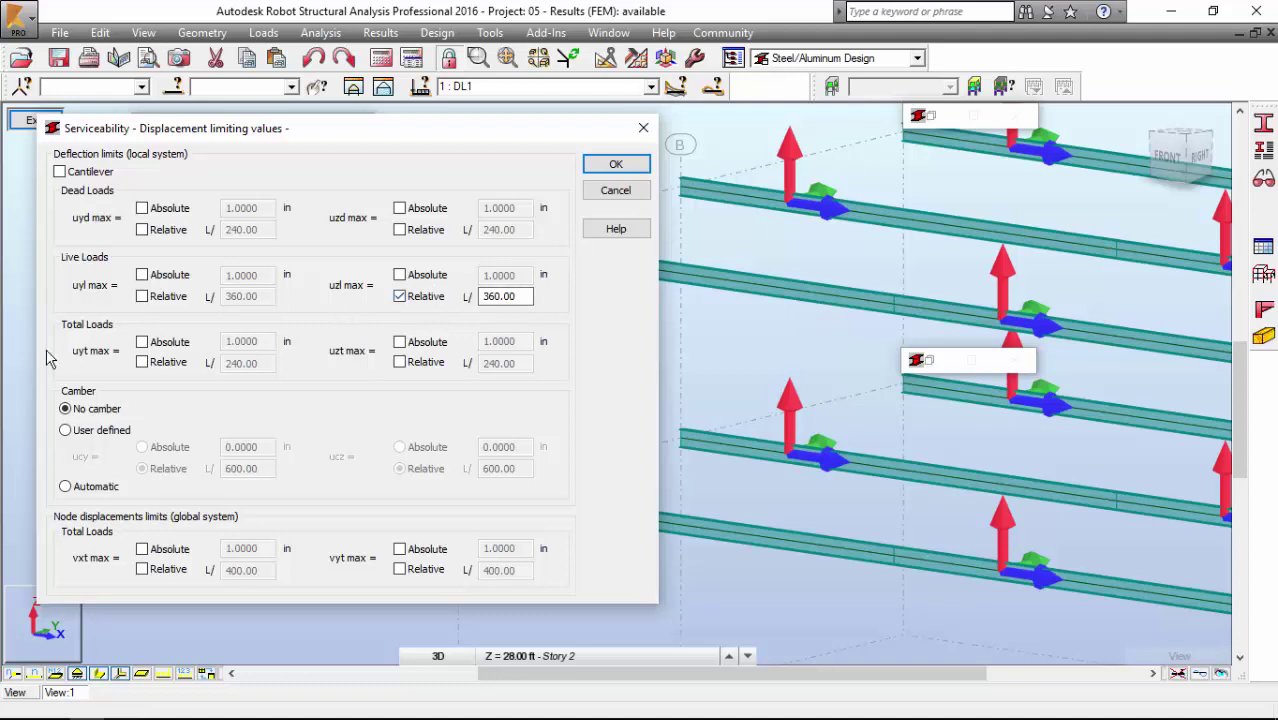
click(413, 363)
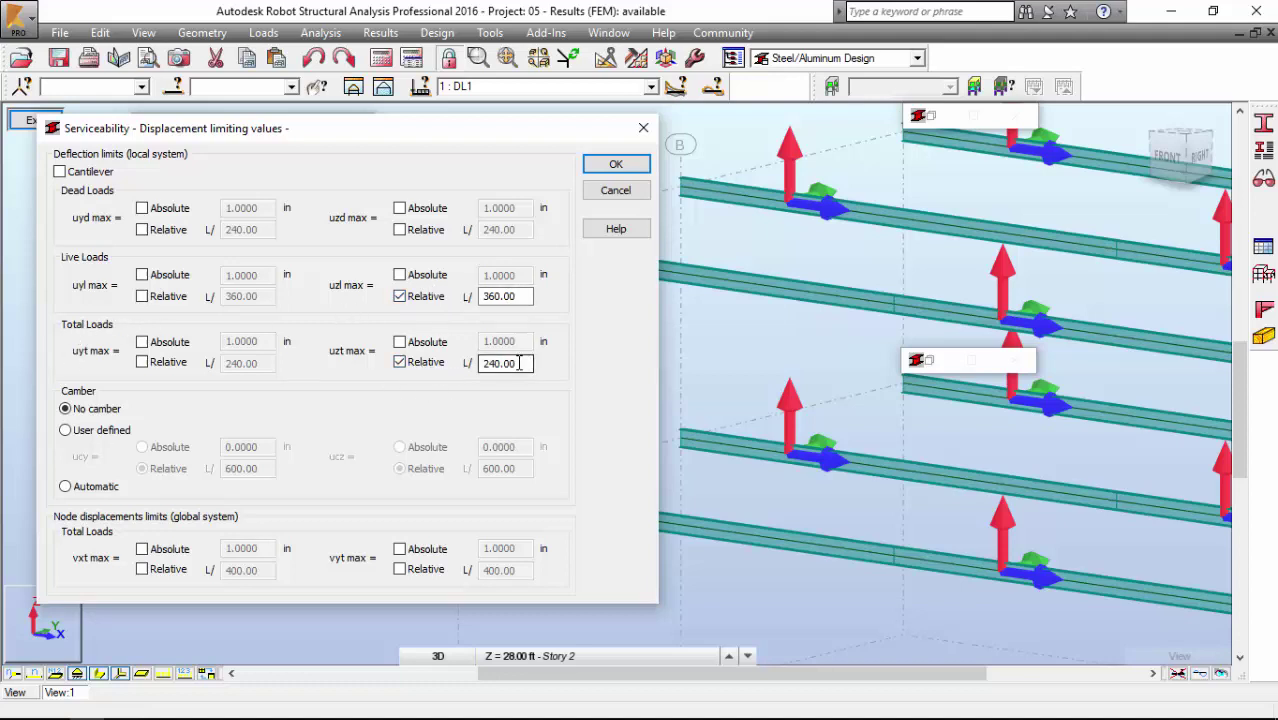
click(613, 164)
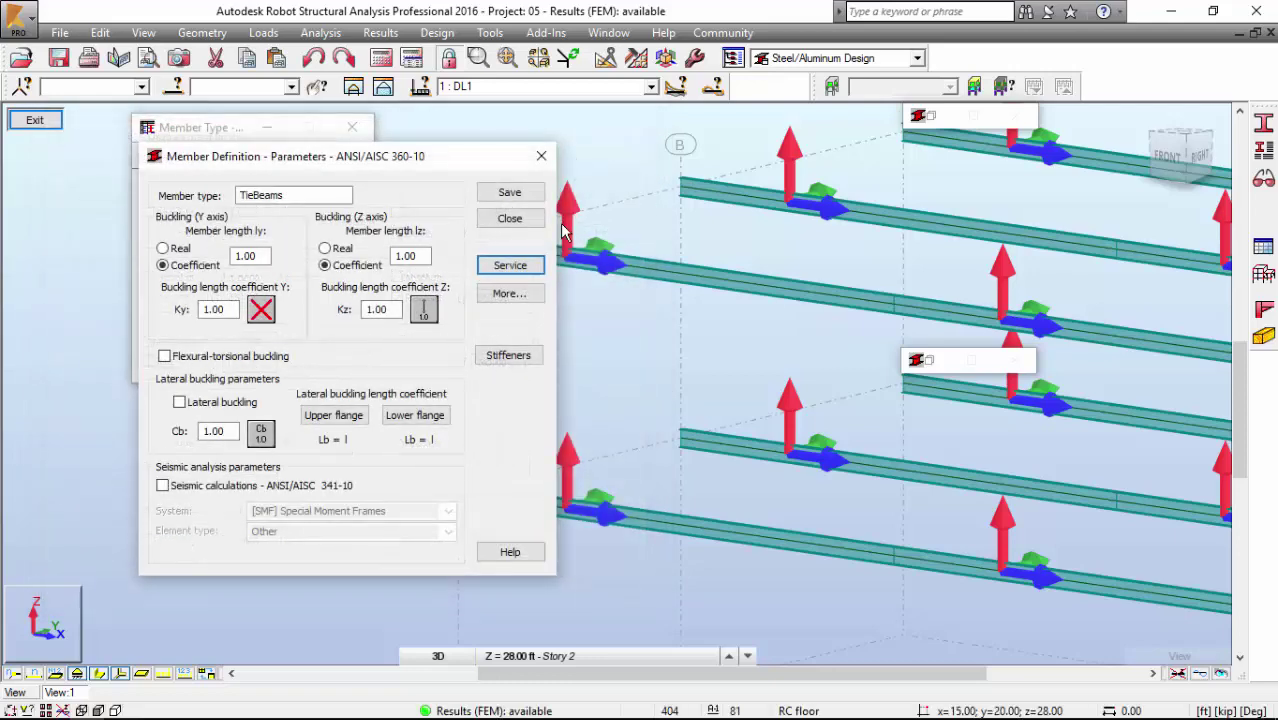
Step: Save TieBeams, overwriting the existing type, and return to the full model view
click(515, 192)
click(727, 415)
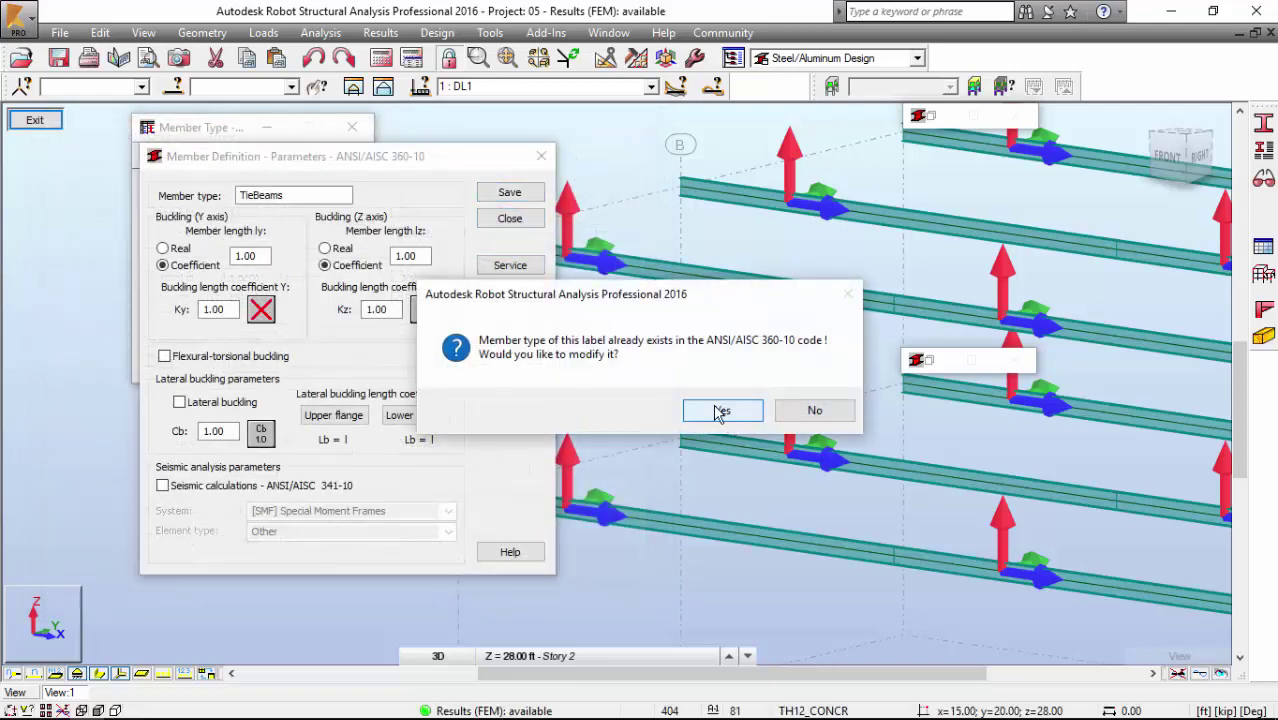
click(531, 163)
click(34, 120)
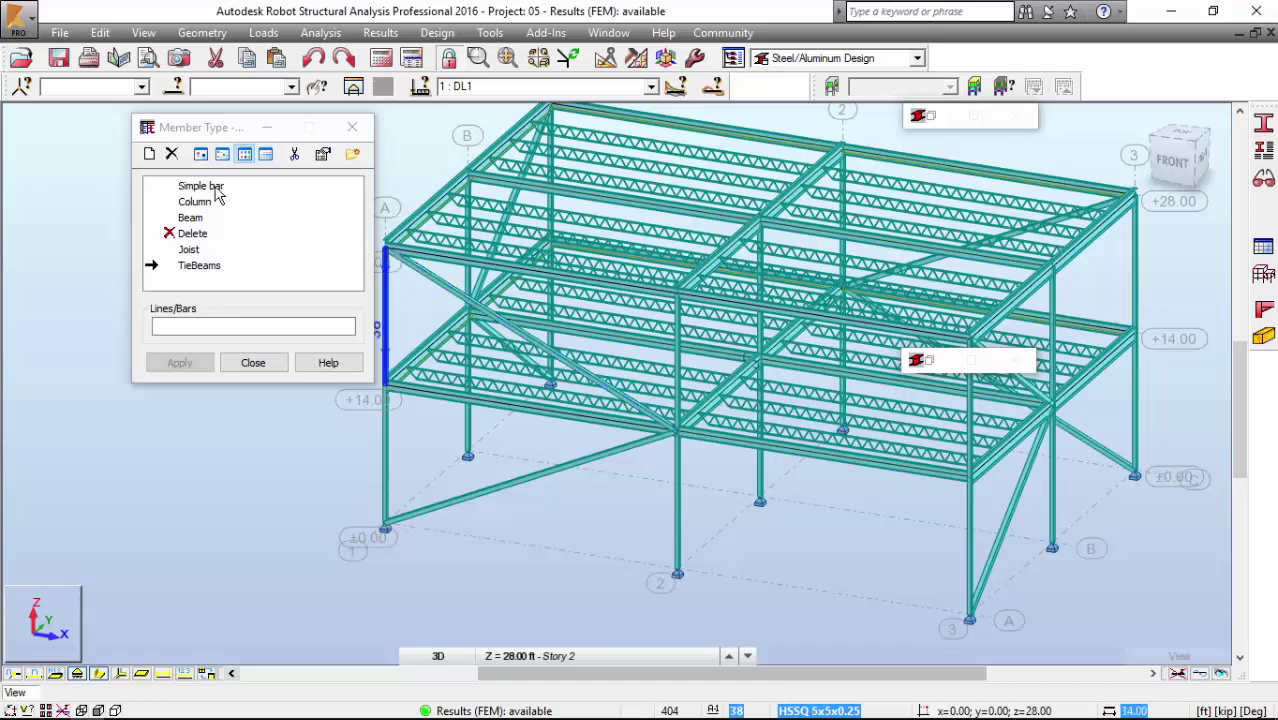
click(149, 153)
click(812, 188)
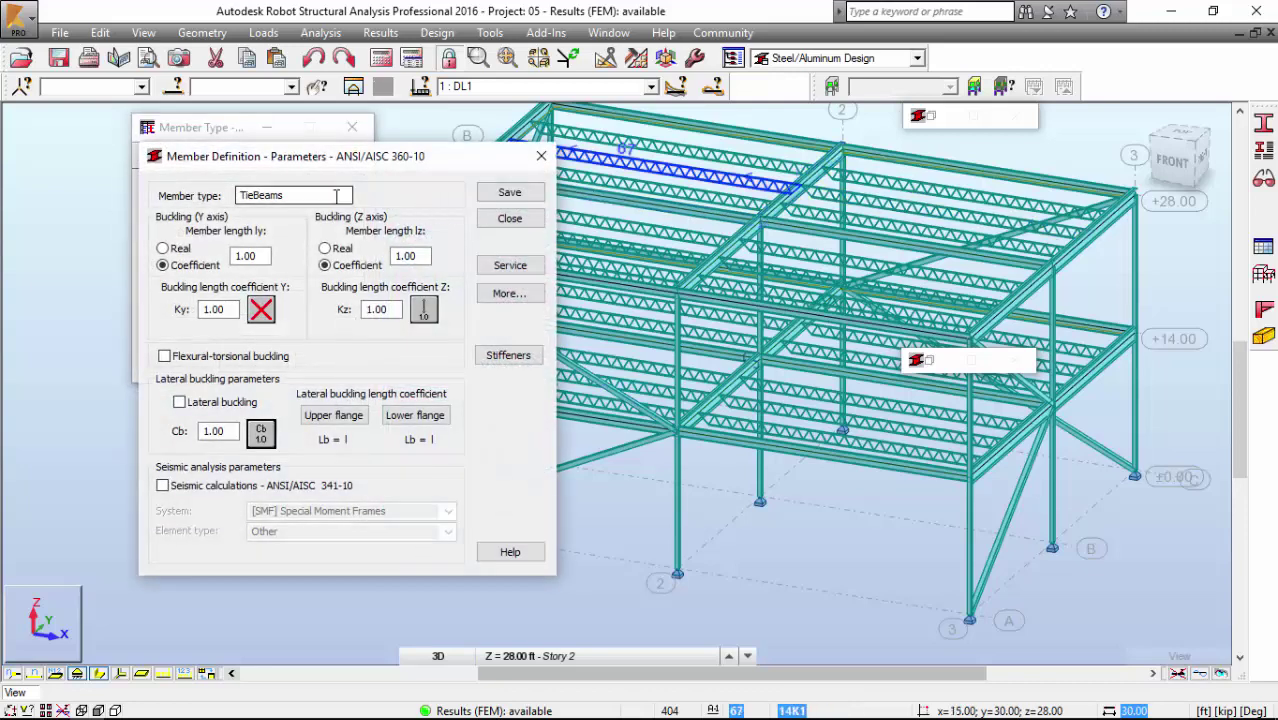
double_click(290, 195)
click(305, 195)
drag(305, 195, 170, 197)
text(Girder)
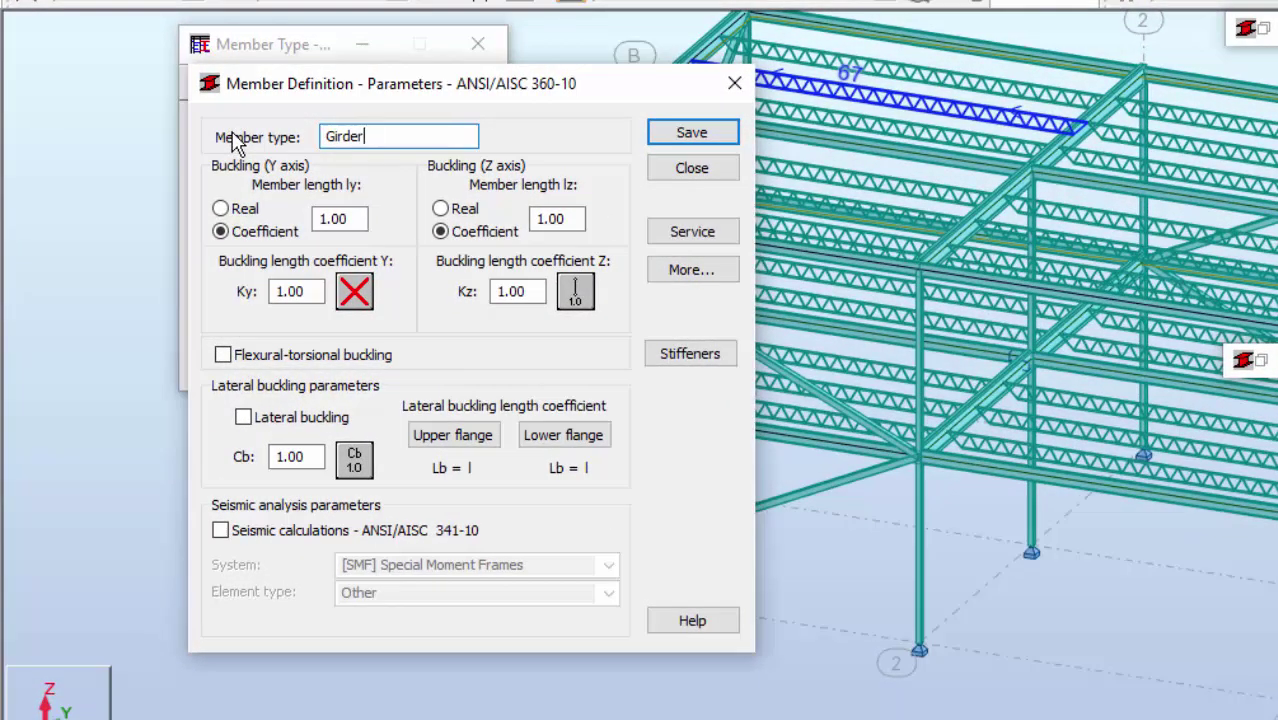
text(s)
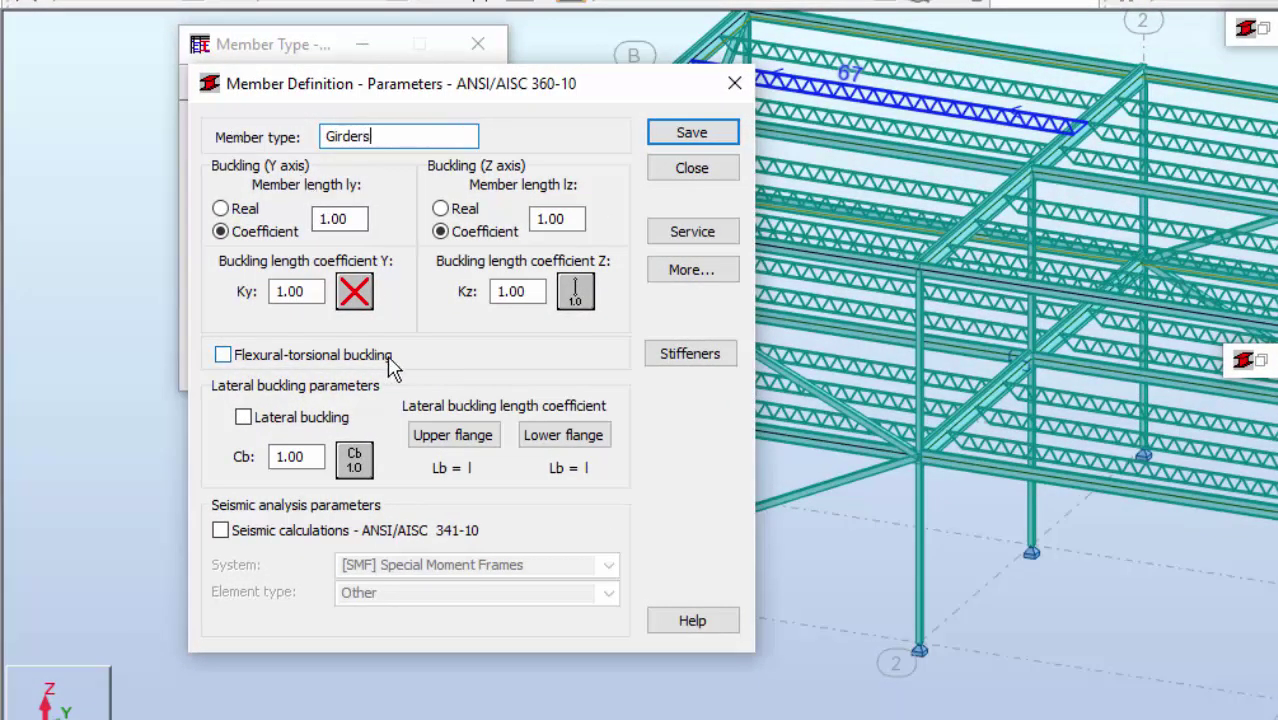
click(456, 436)
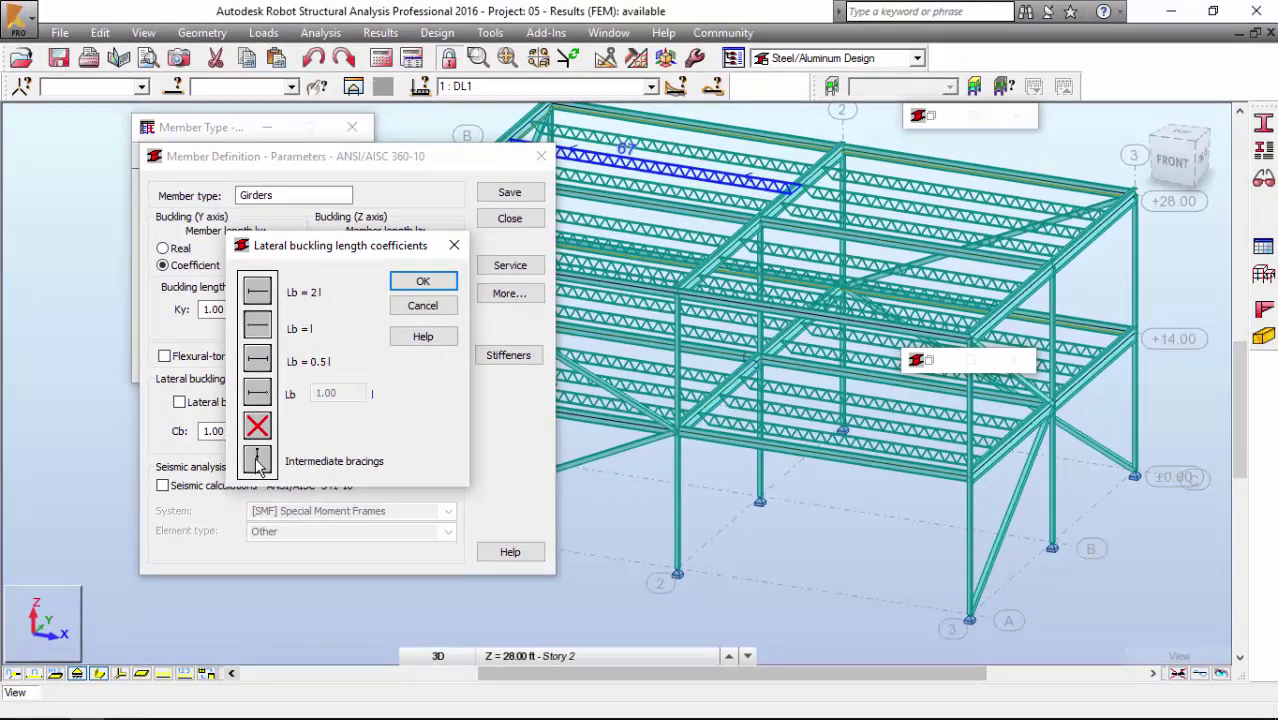
click(257, 460)
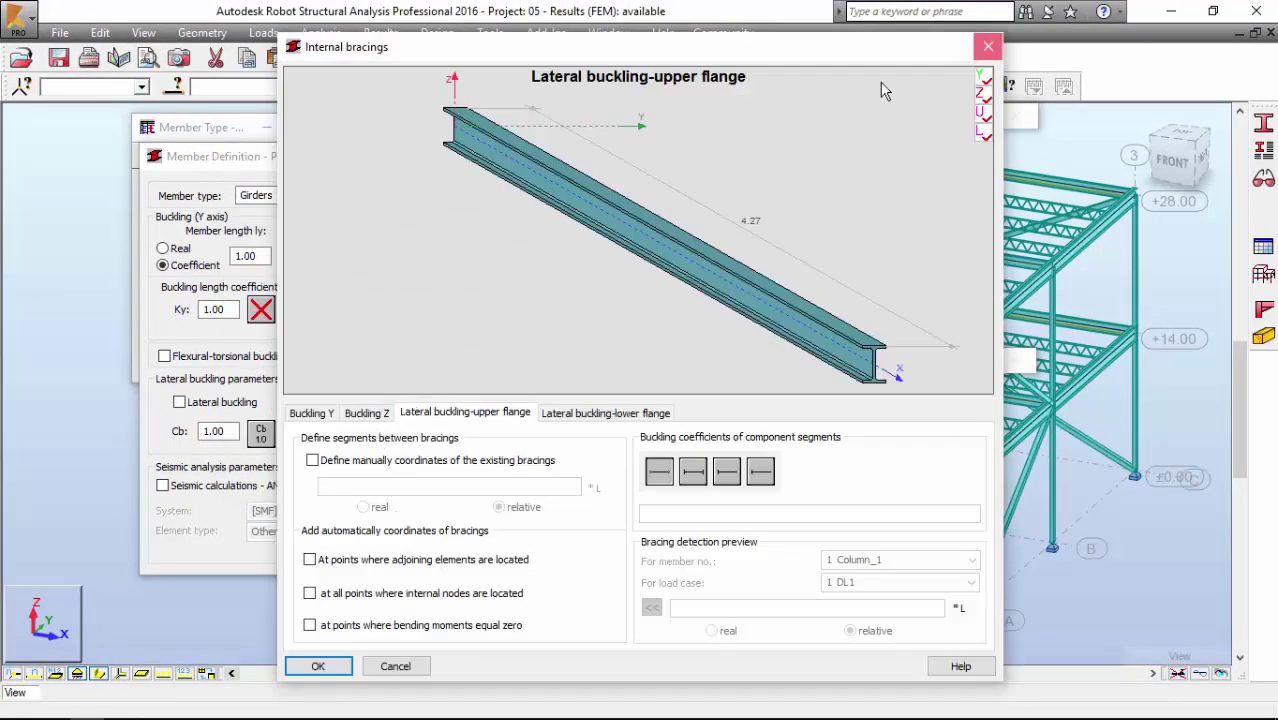
key(Escape)
key(Escape)
click(531, 154)
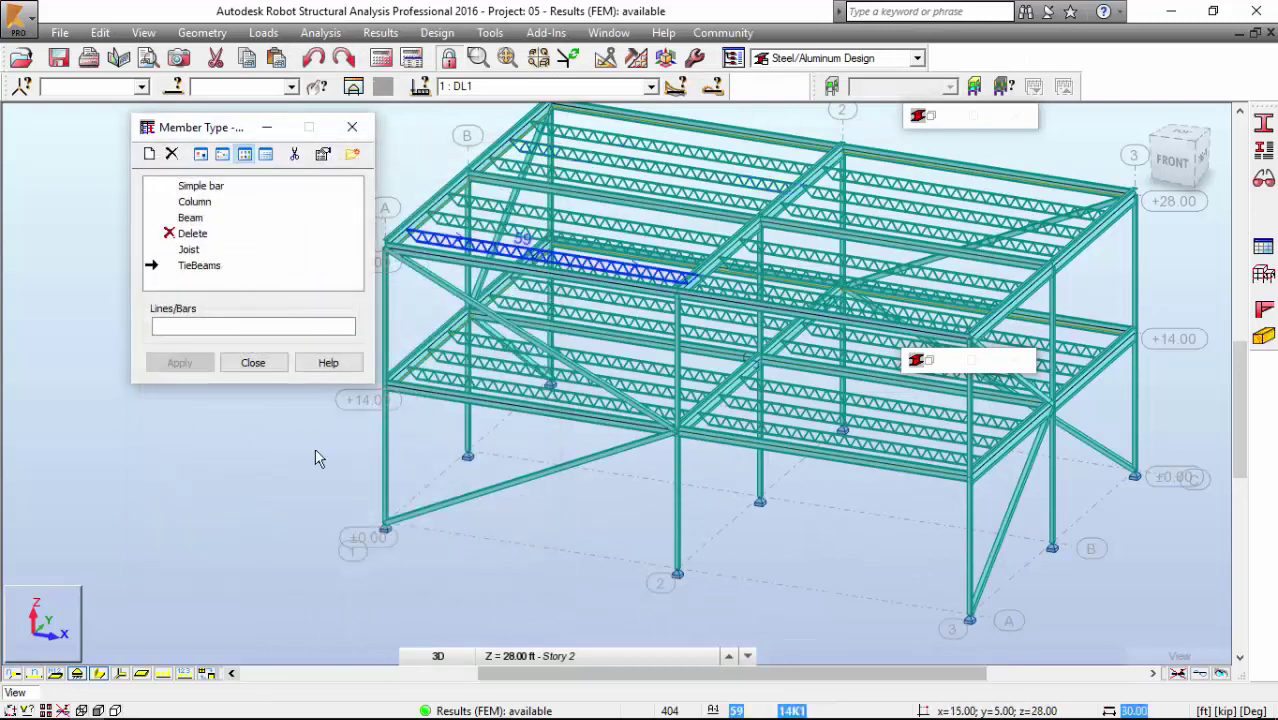
Step: Switch the model to wireframe display and select all bars sharing bar 50's cross-section
click(115, 675)
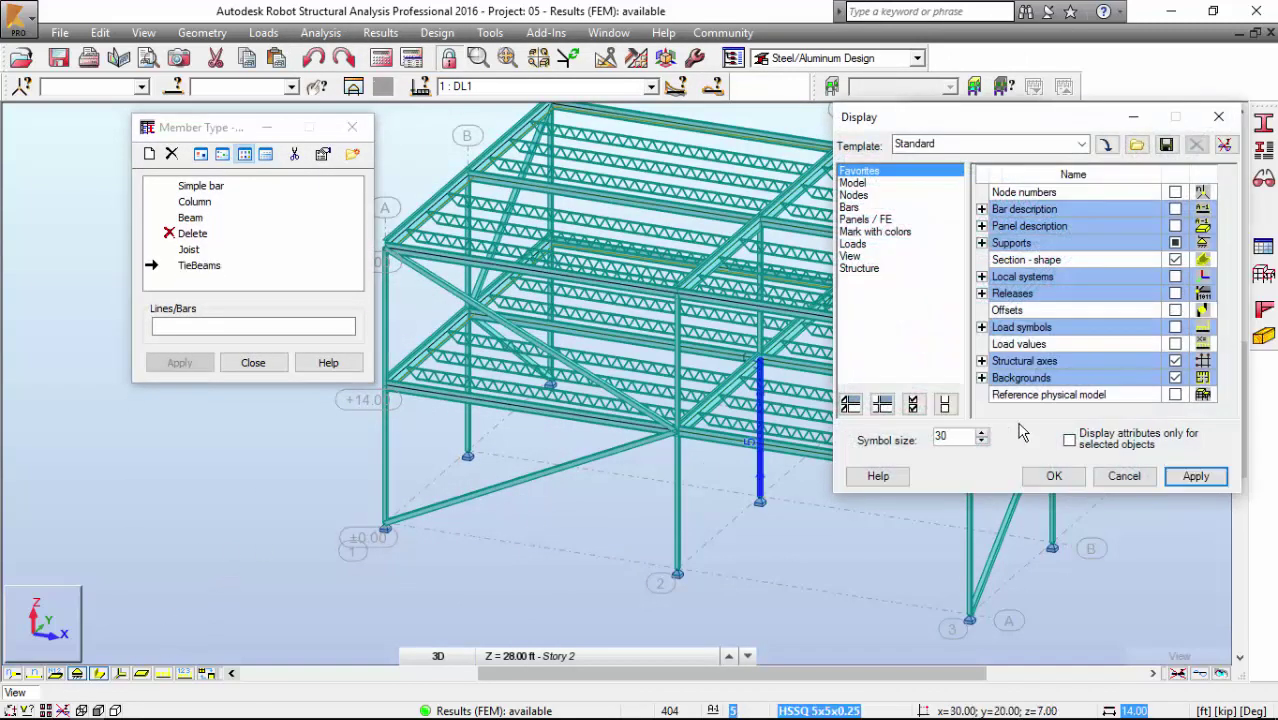
click(1054, 476)
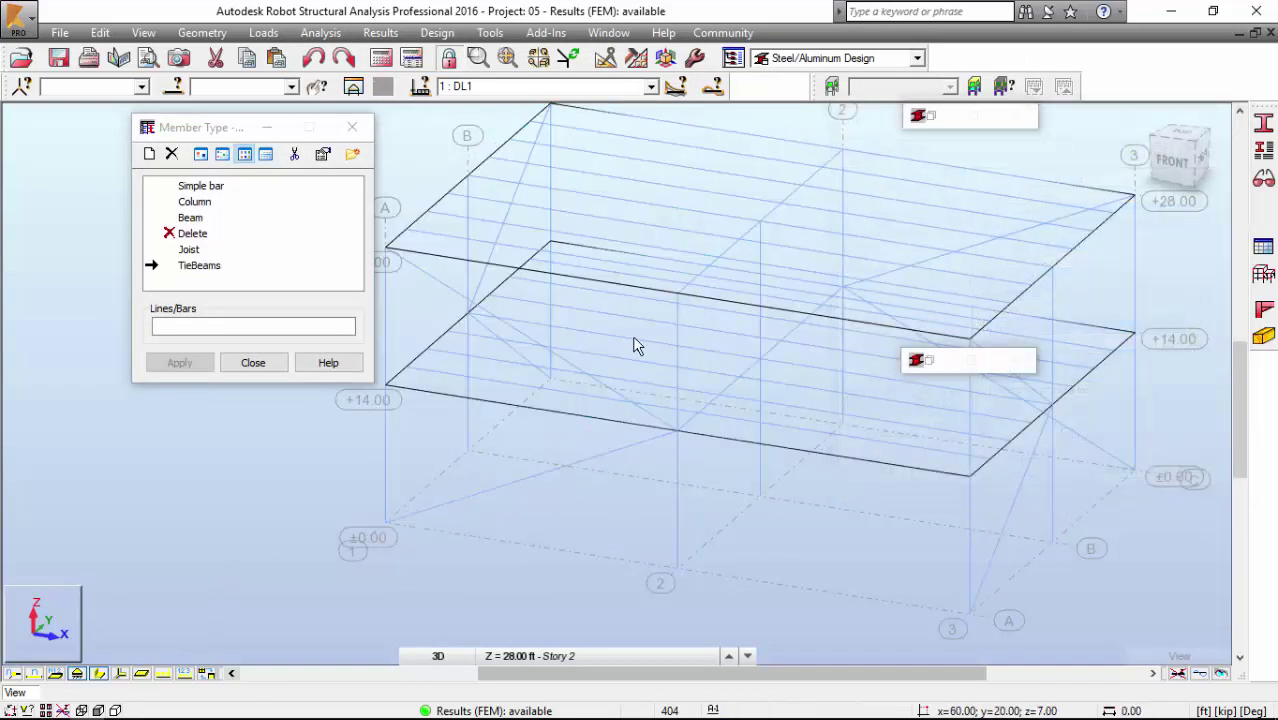
click(452, 259)
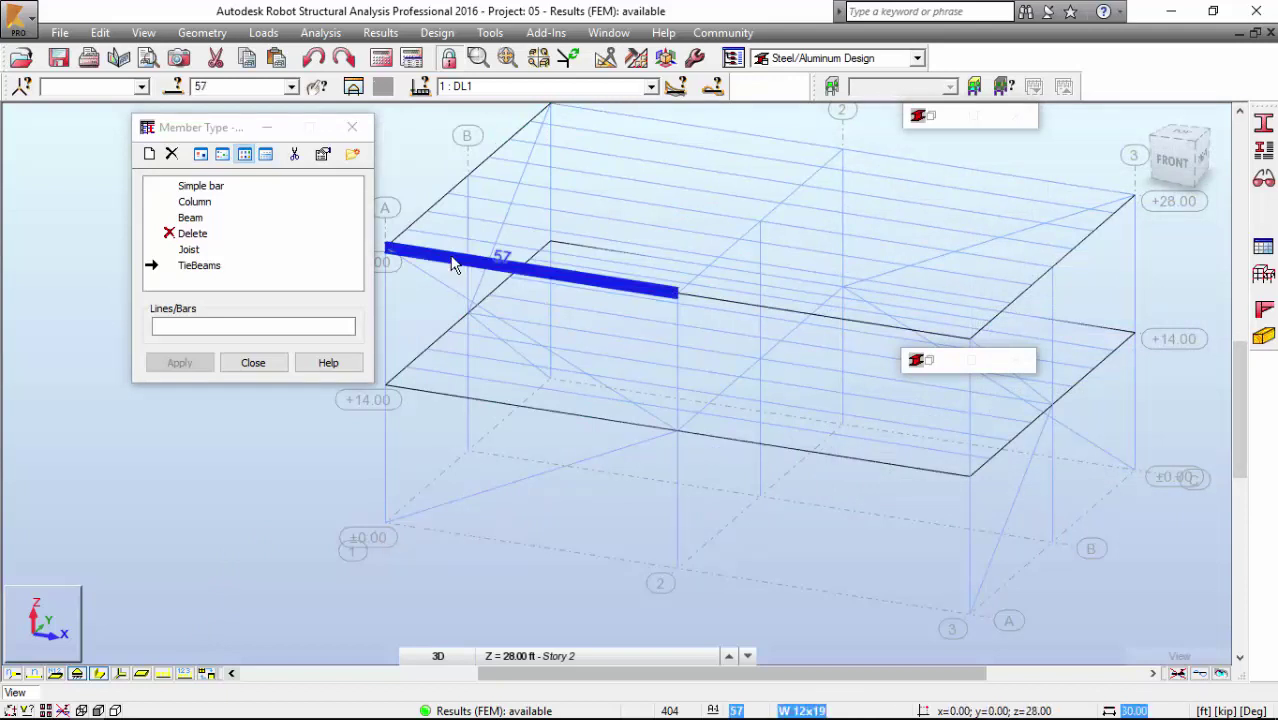
right_click(452, 263)
click(443, 234)
click(721, 250)
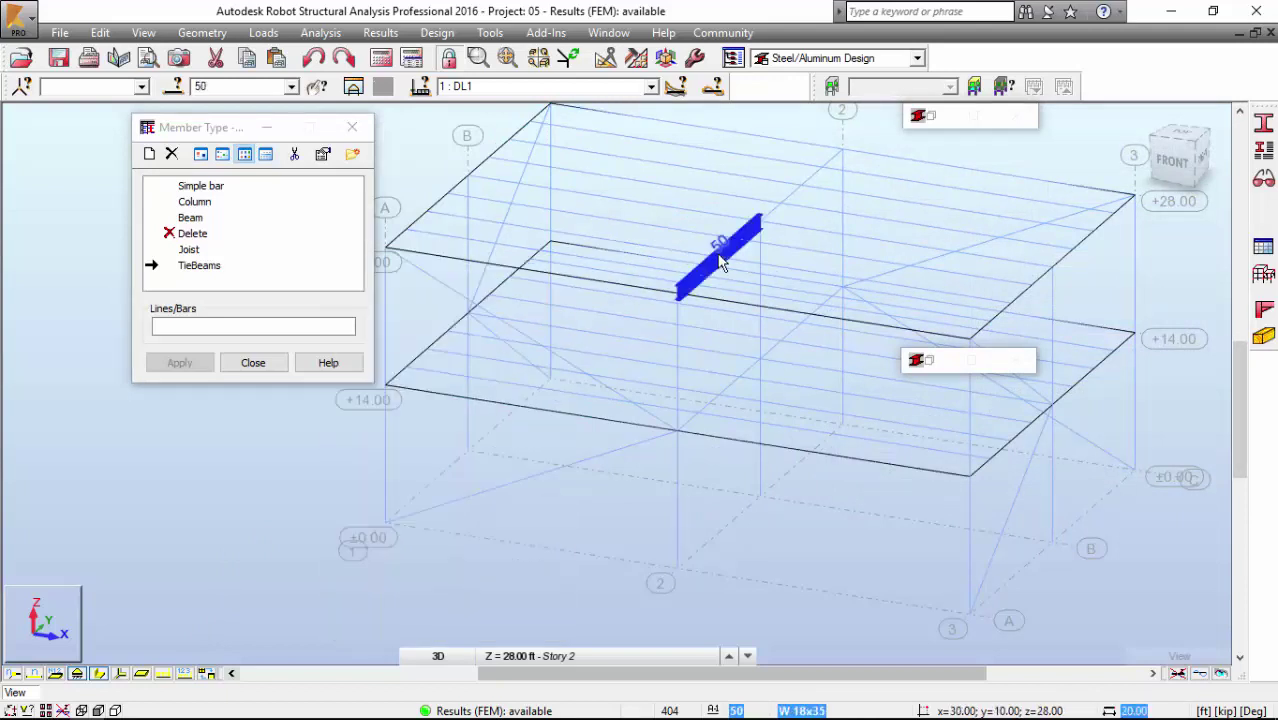
right_click(720, 252)
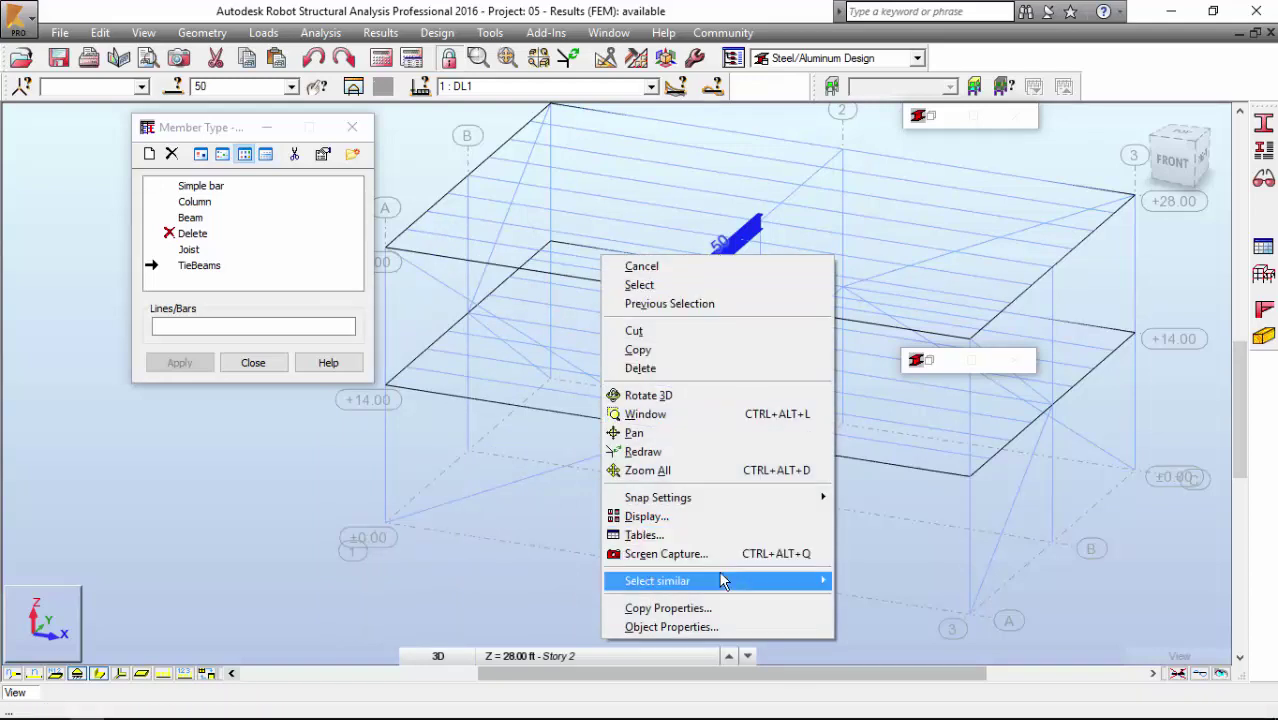
mouse_move(722, 580)
click(860, 600)
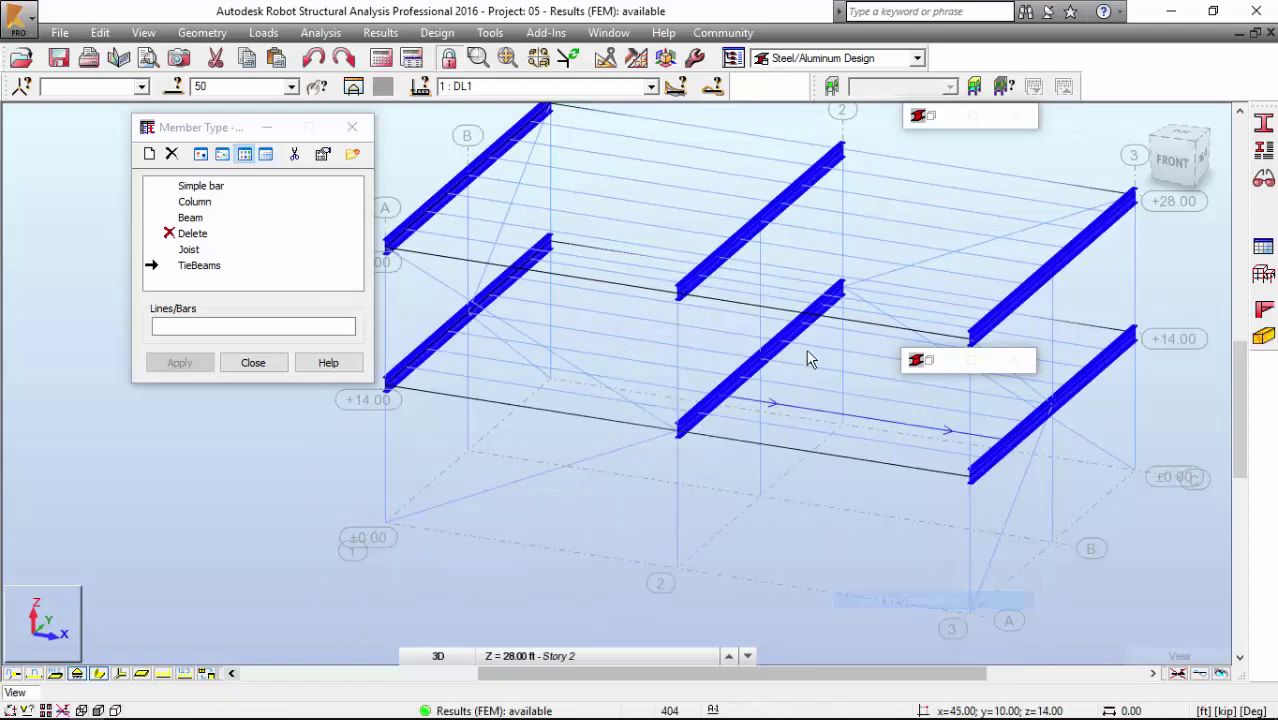
scroll(782, 302, down, 3)
Step: Start a new member type named Girders and open its upper-flange intermediate bracing settings
double_click(199, 265)
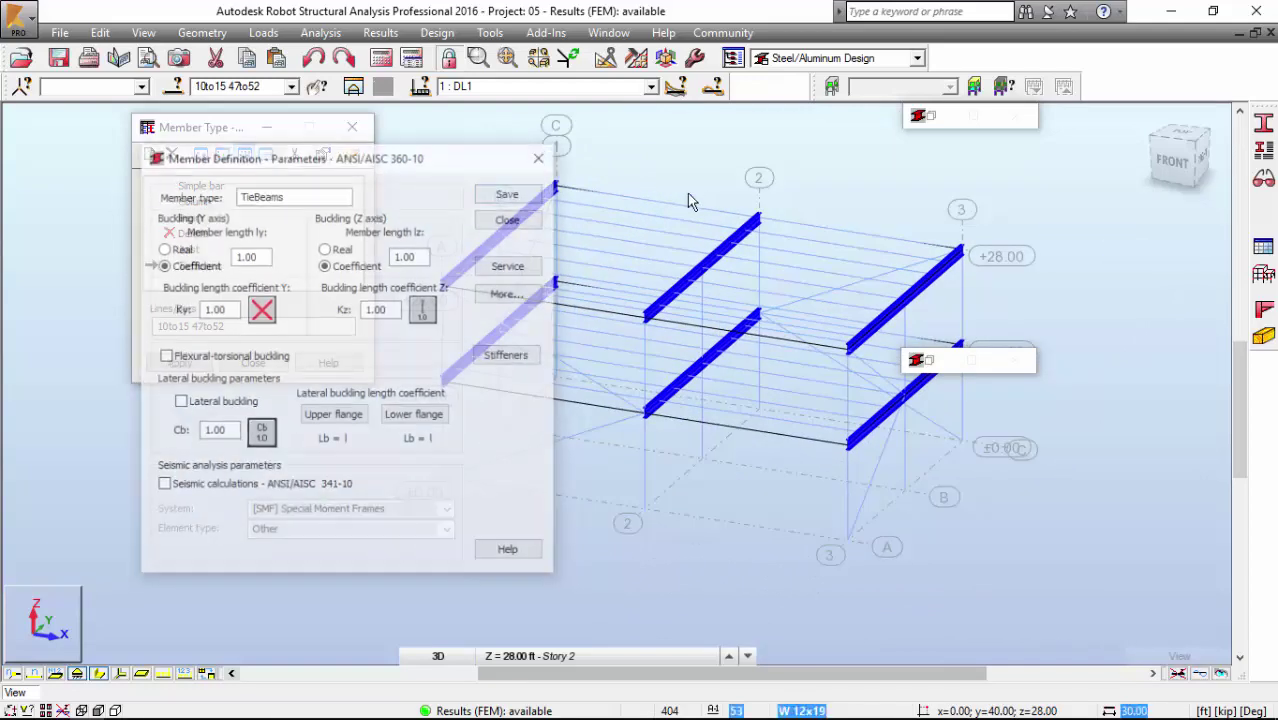
click(297, 196)
drag(297, 196, 168, 197)
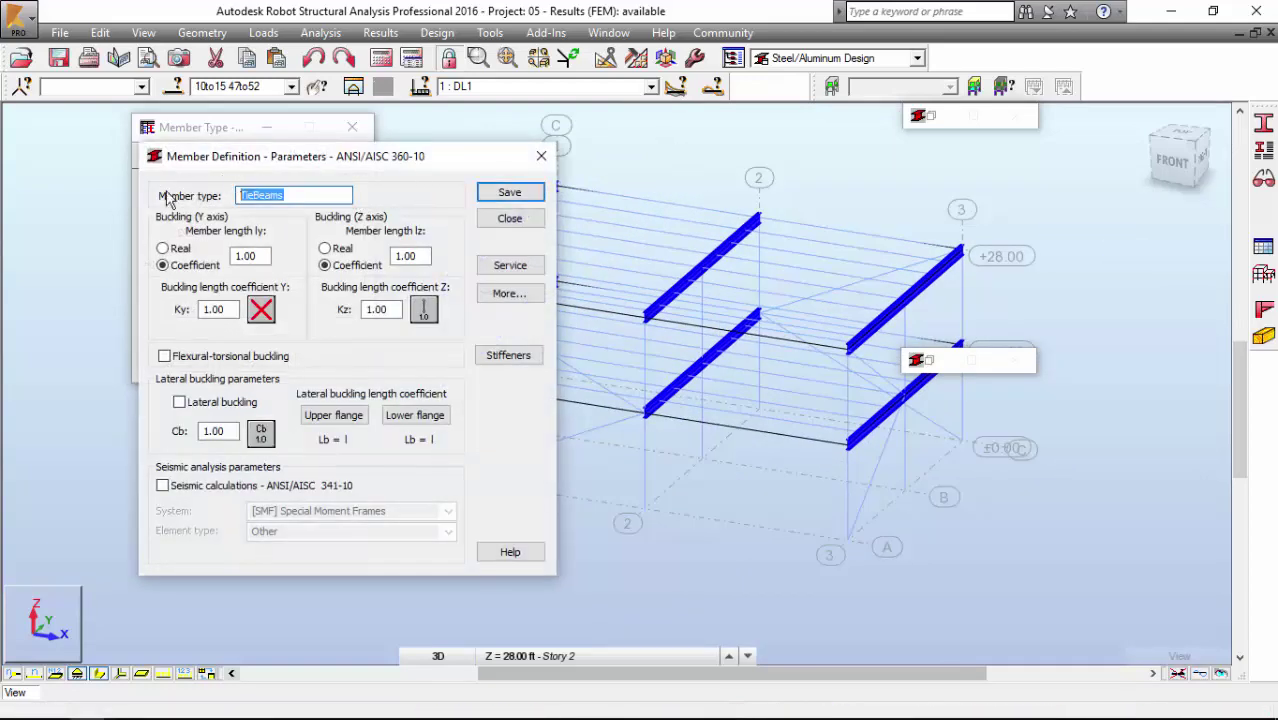
text(Girders)
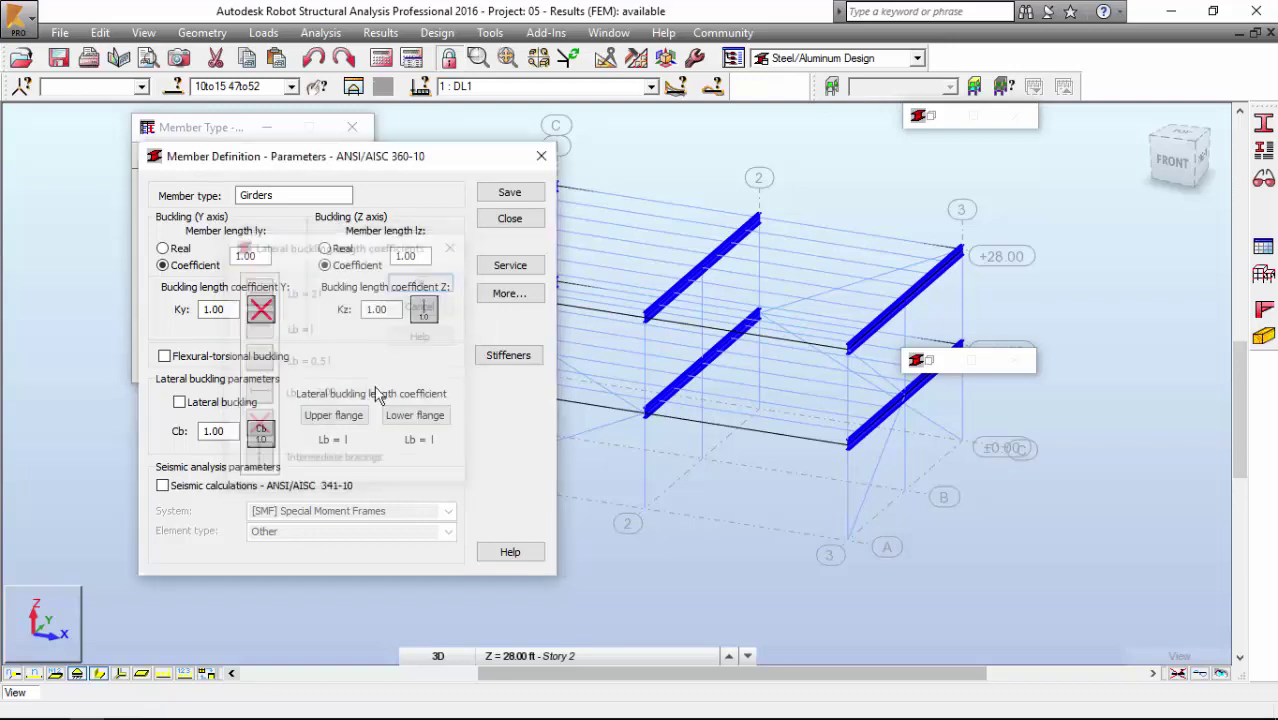
click(340, 415)
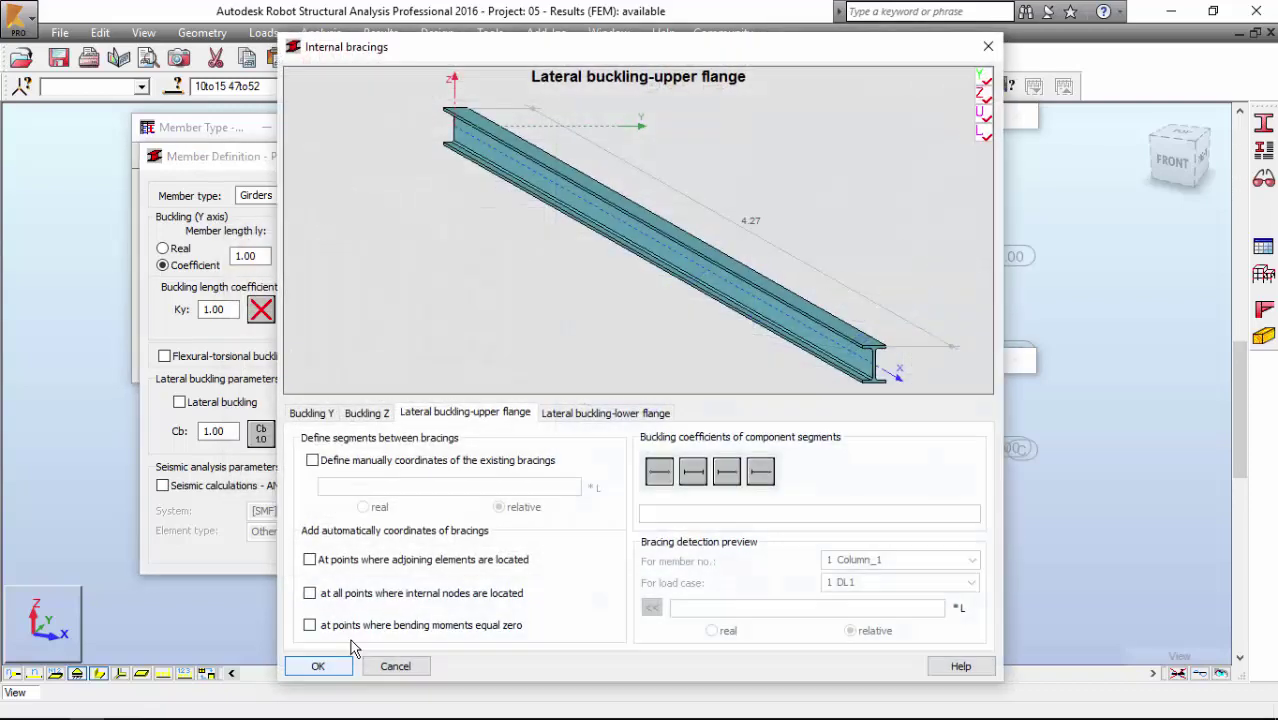
Step: Manually define upper-flange bracings at relative coordinates 0.25;0.5;0.75
click(342, 466)
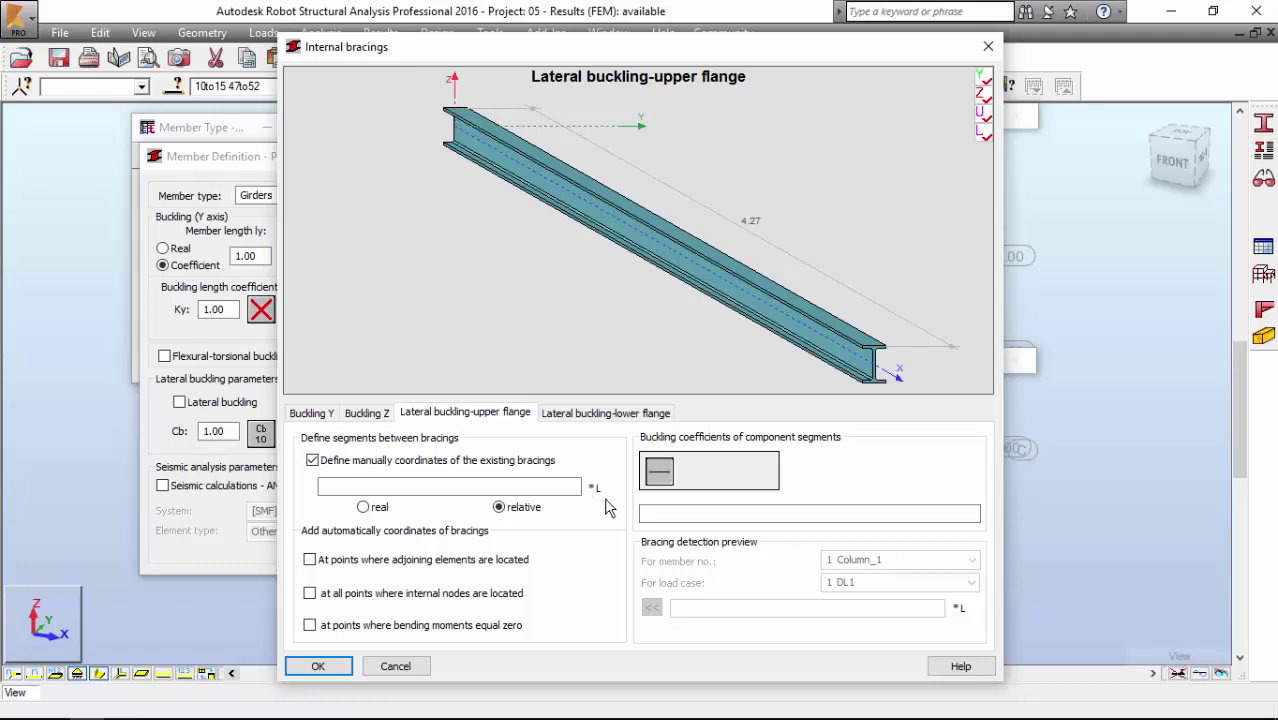
click(443, 483)
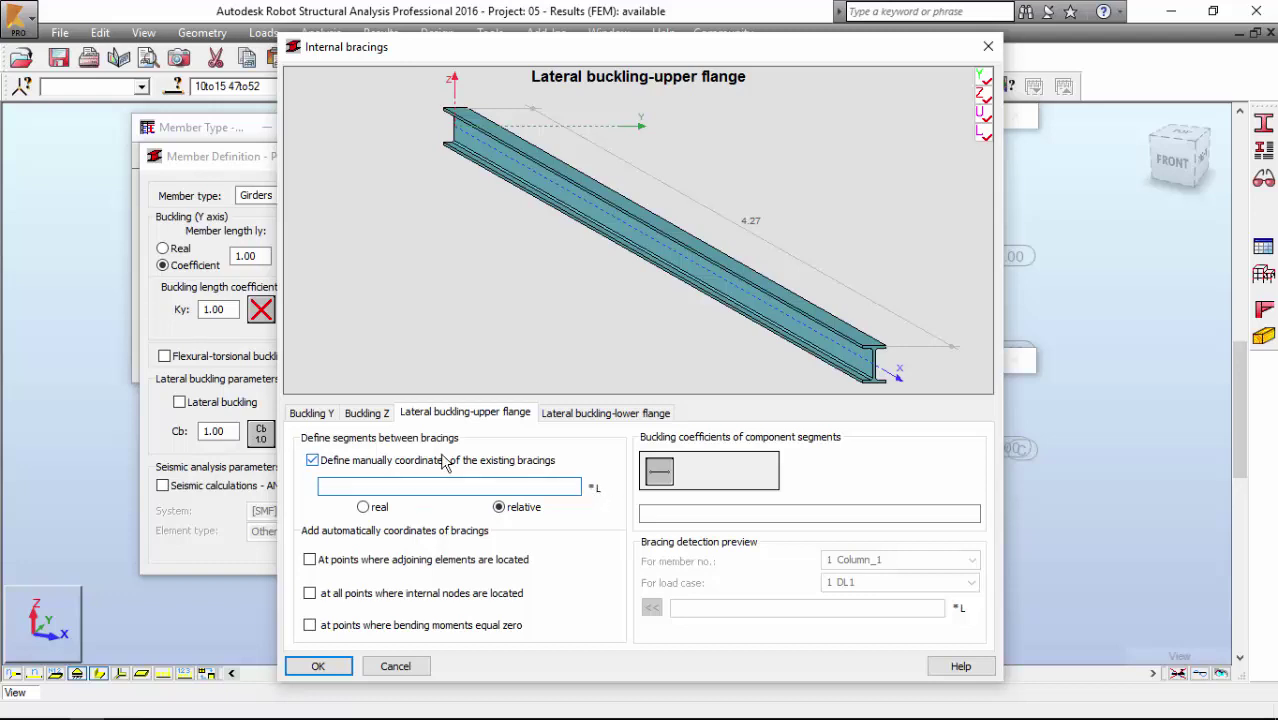
text(0.25)
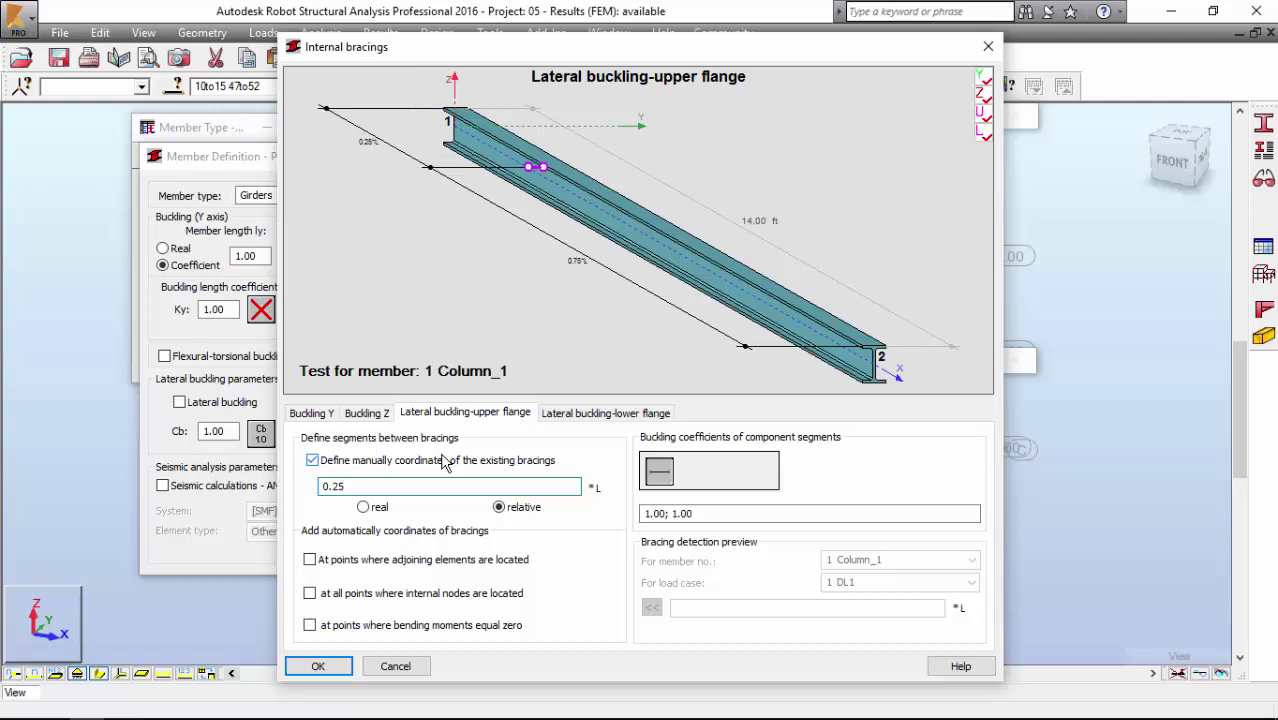
text(;0.5;)
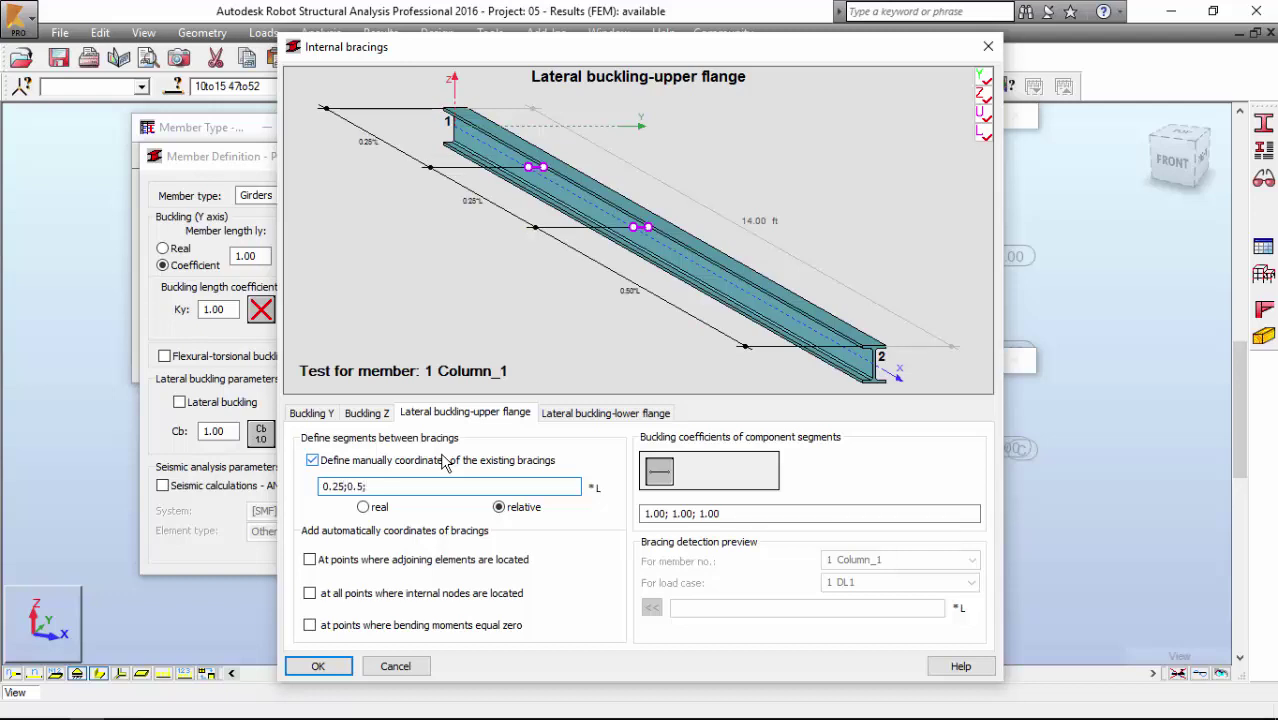
text(0.75)
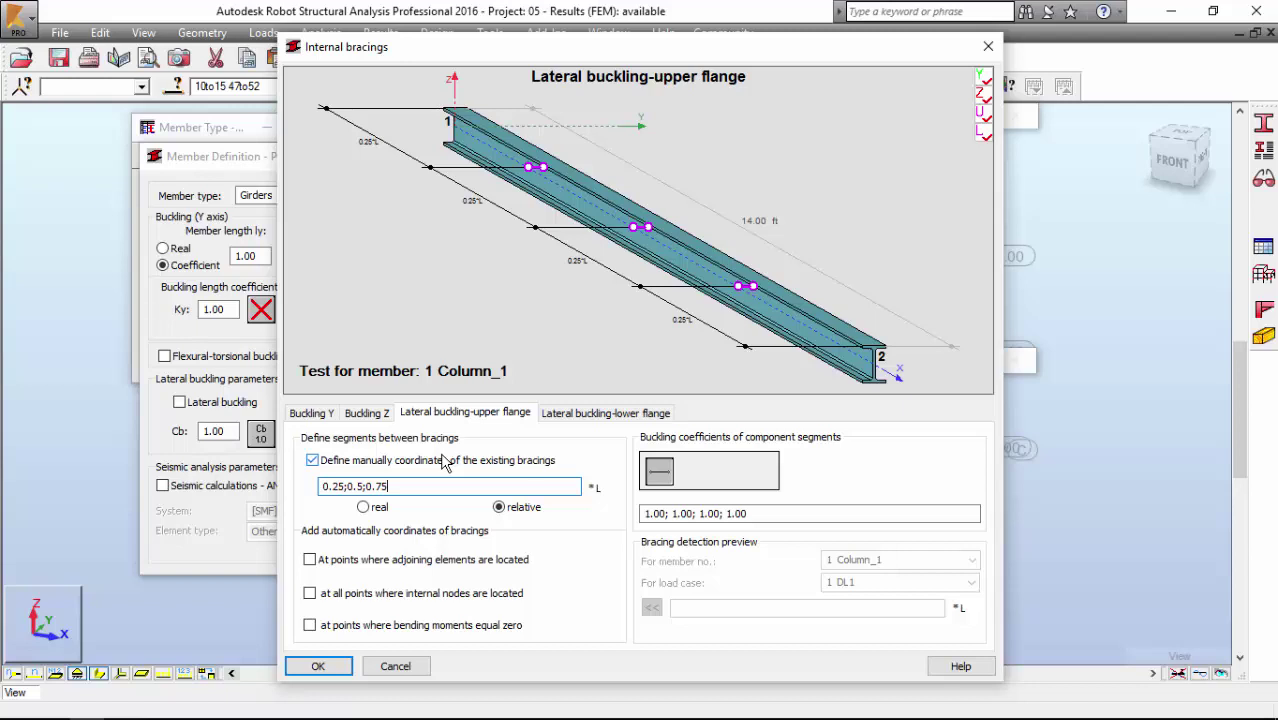
mouse_move(830, 124)
mouse_down()
mouse_move(605, 66)
mouse_move(364, 140)
mouse_move(540, 366)
mouse_move(918, 382)
mouse_move(940, 180)
mouse_move(766, 122)
mouse_up()
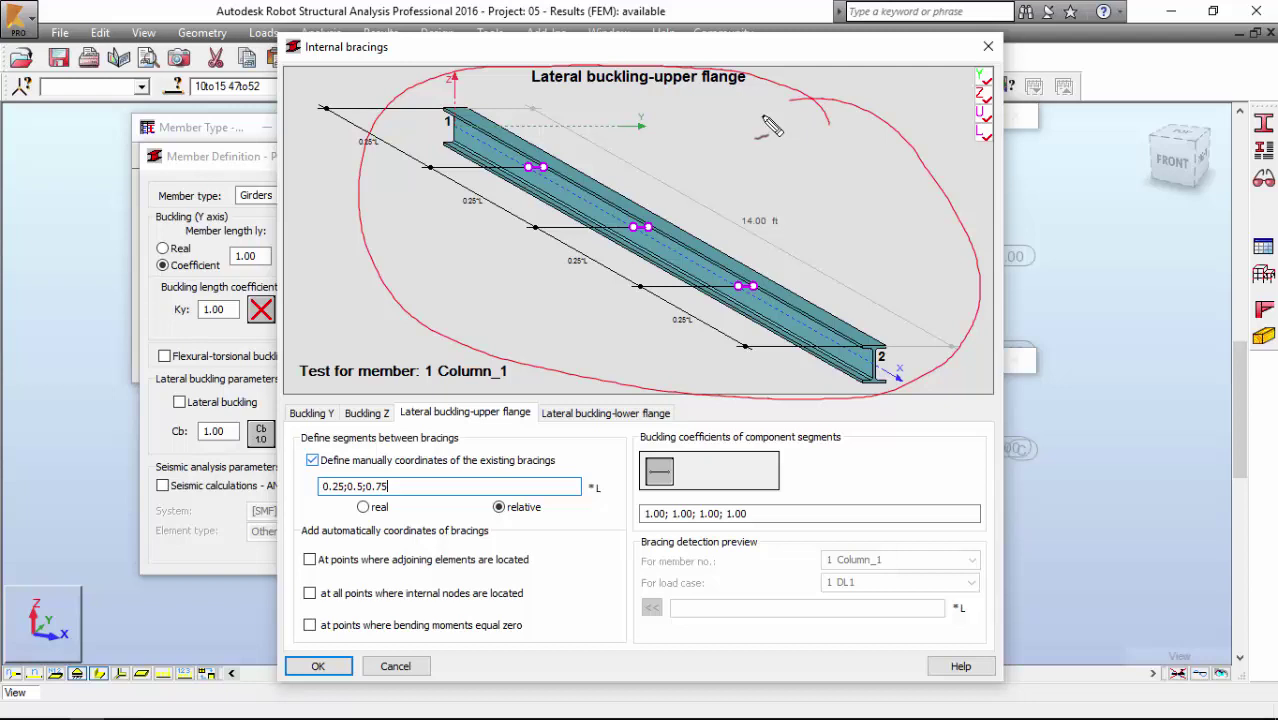
key(Escape)
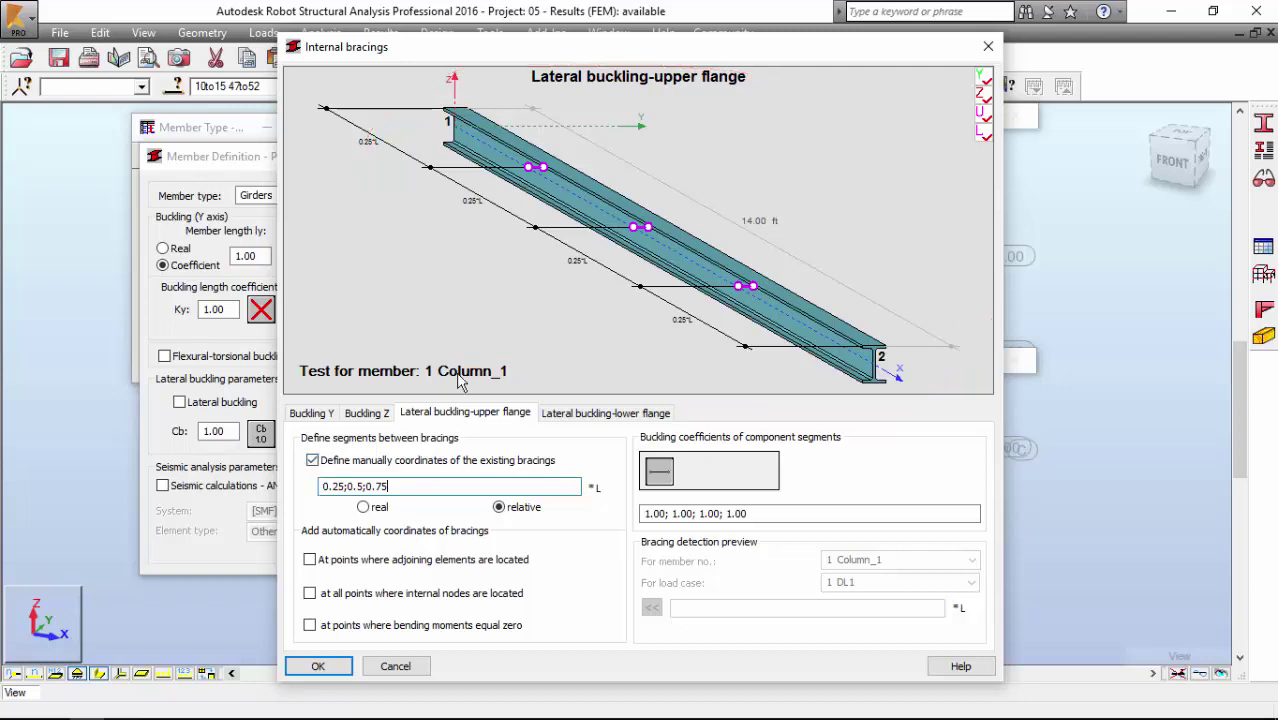
Step: Confirm the quarter-point bracings and accept the L/360 live and L/240 total deflection limits
click(318, 666)
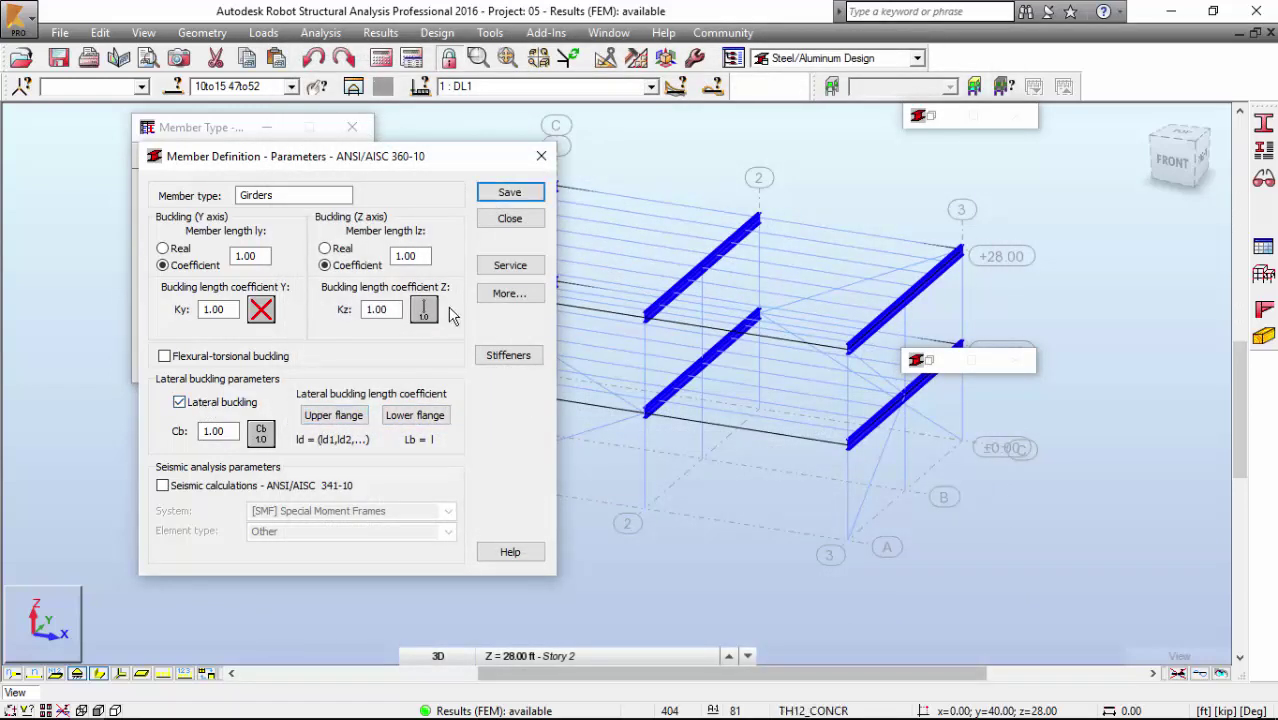
click(510, 265)
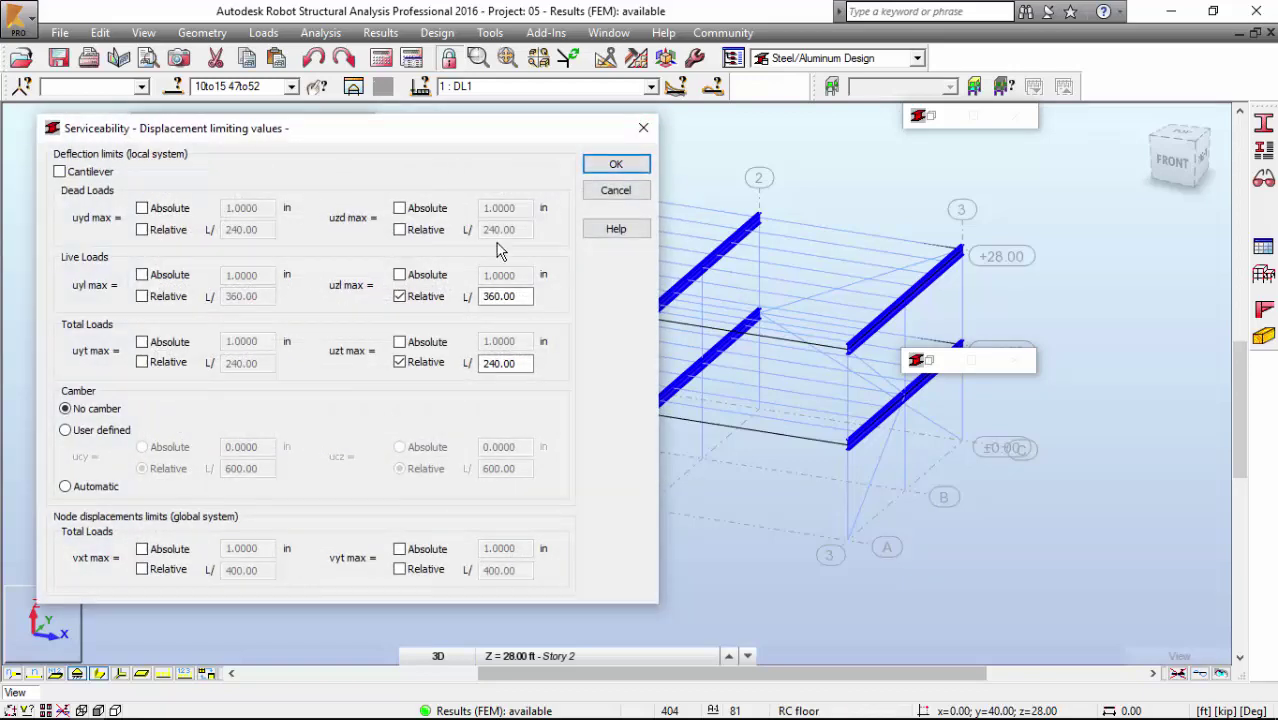
click(608, 164)
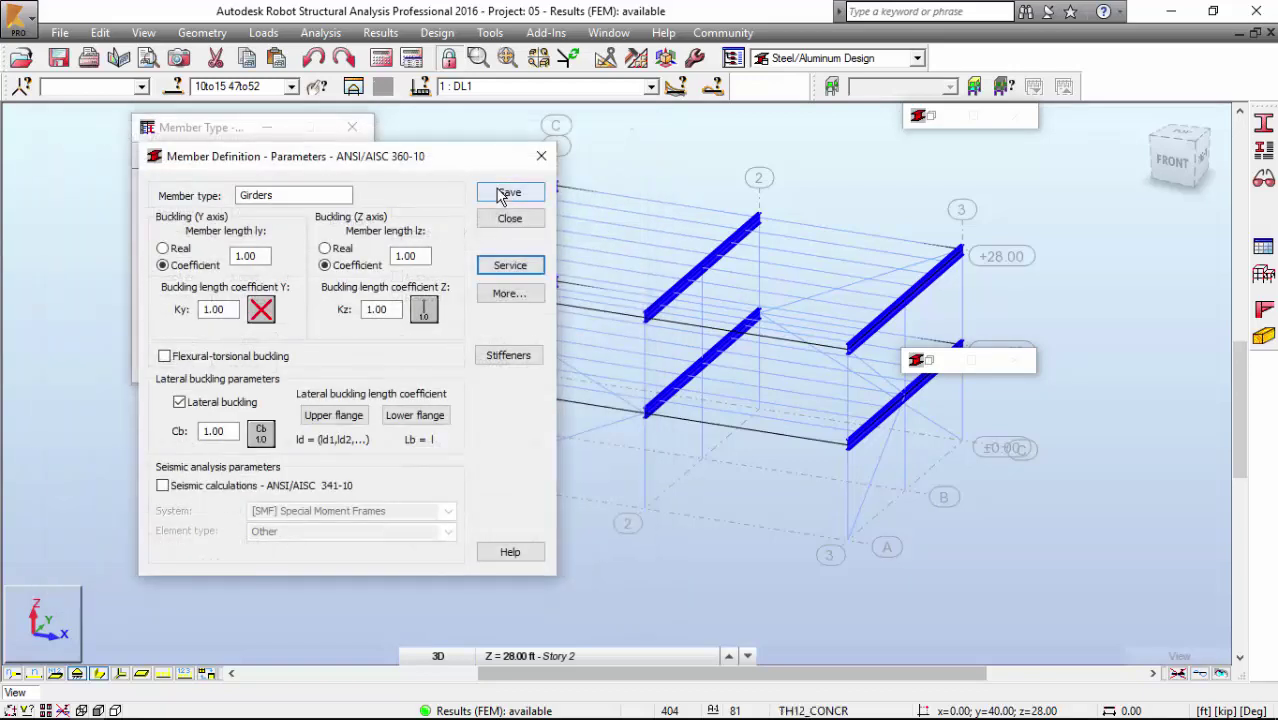